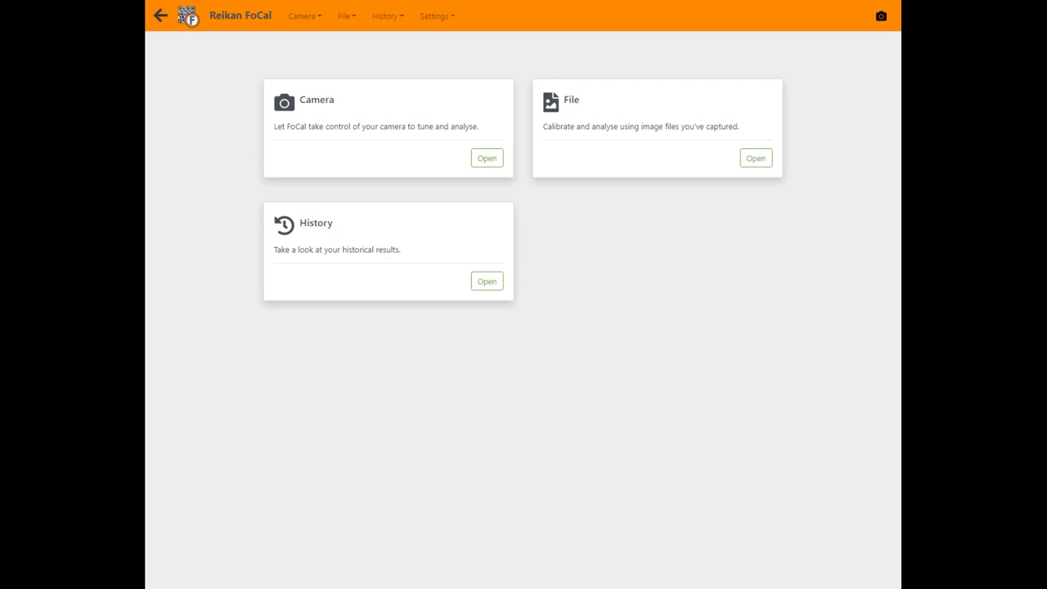
Connect the Canon EOS 90D and review its camera and EF-S 18-135mm lens details
{"action": "left_click", "coordinate": [486, 158]}
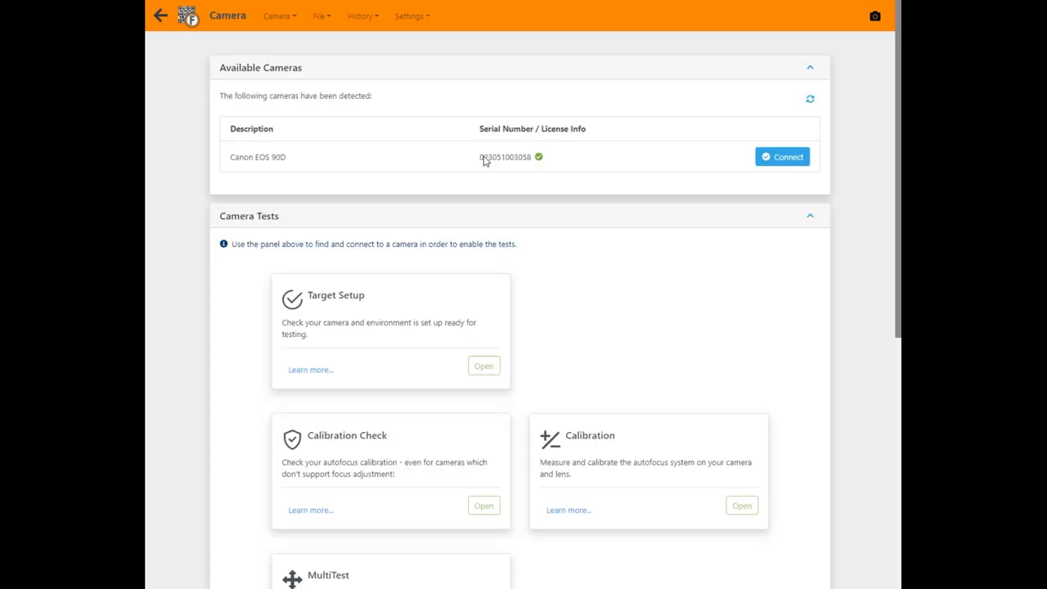
{"action": "left_click", "coordinate": [787, 160]}
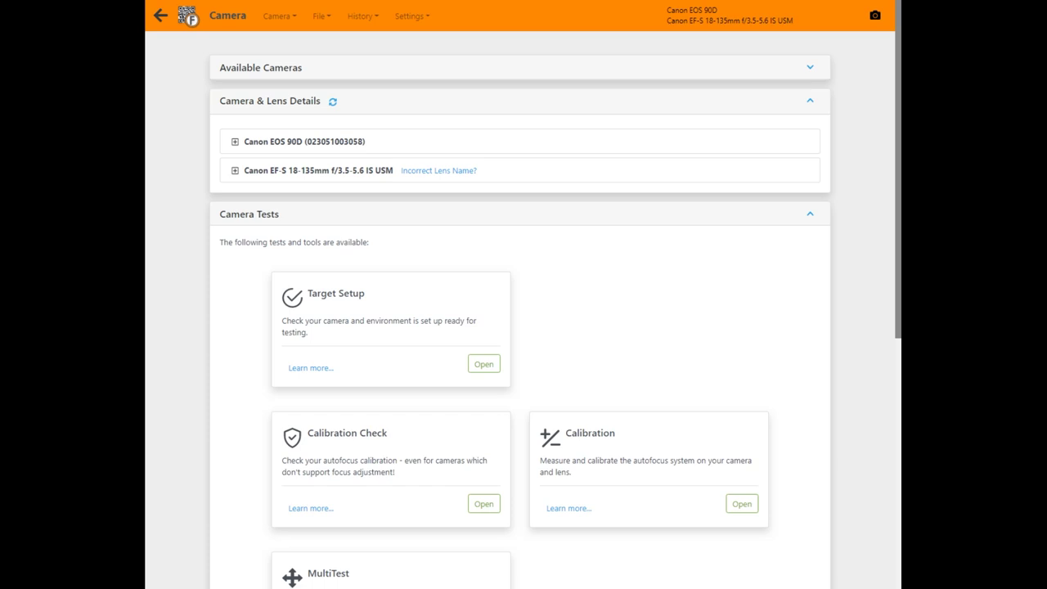
{"action": "left_click", "coordinate": [235, 143]}
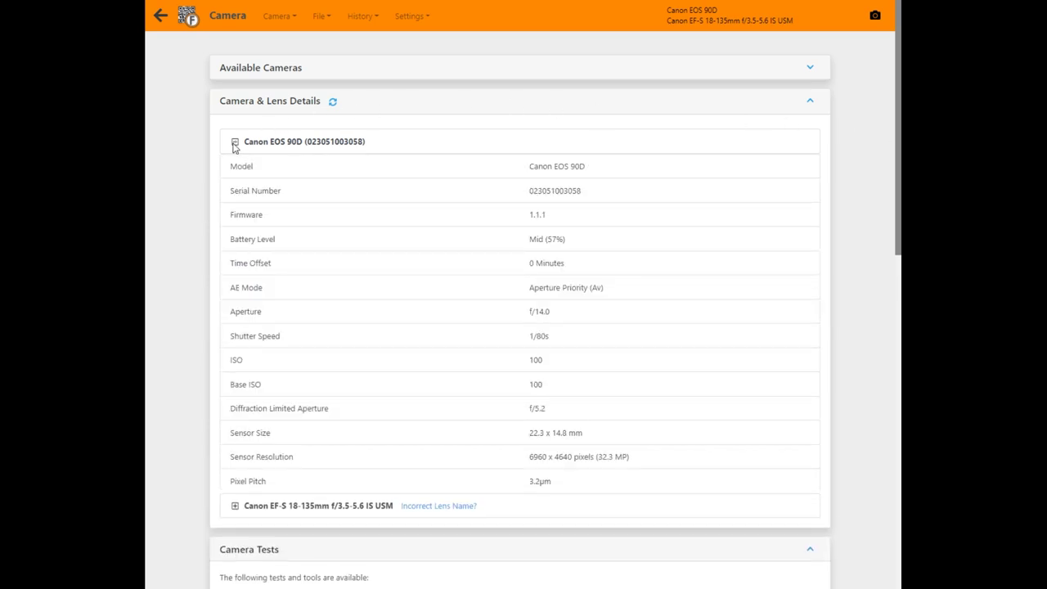
{"action": "left_click", "coordinate": [235, 143]}
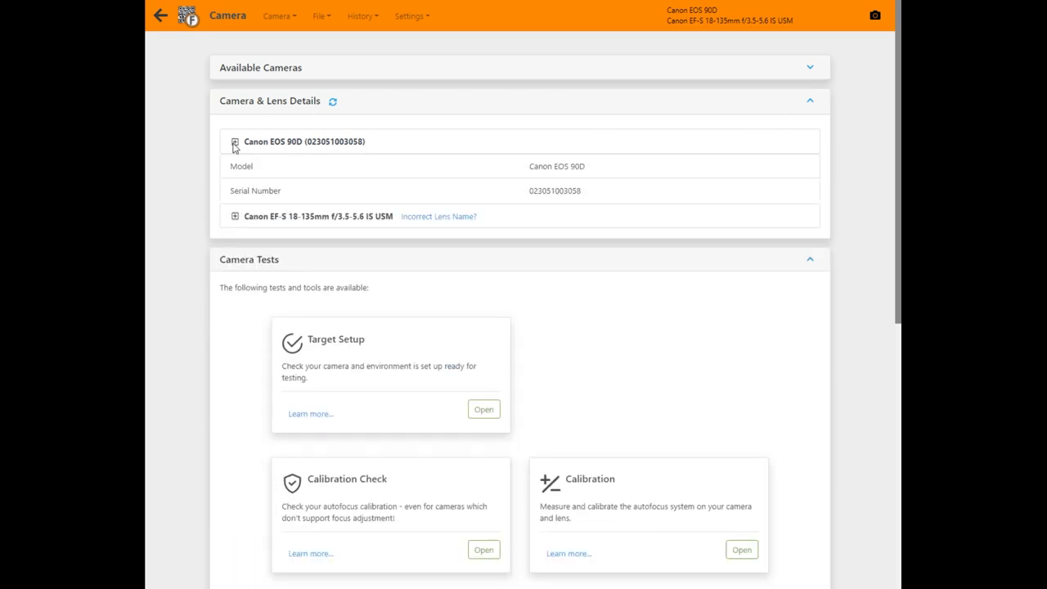
{"action": "left_click", "coordinate": [235, 170]}
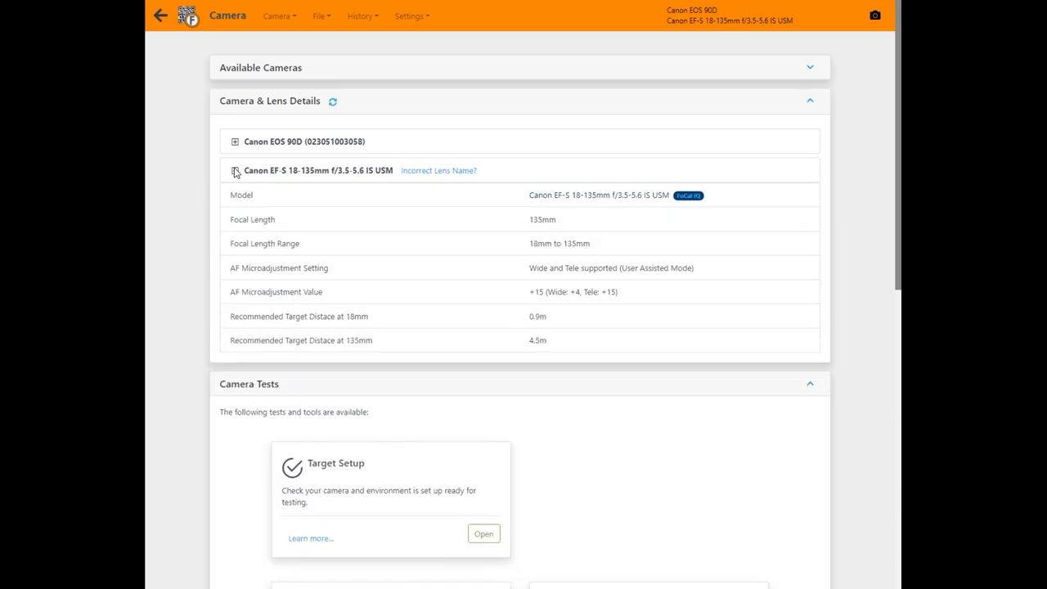
{"action": "left_click", "coordinate": [235, 171]}
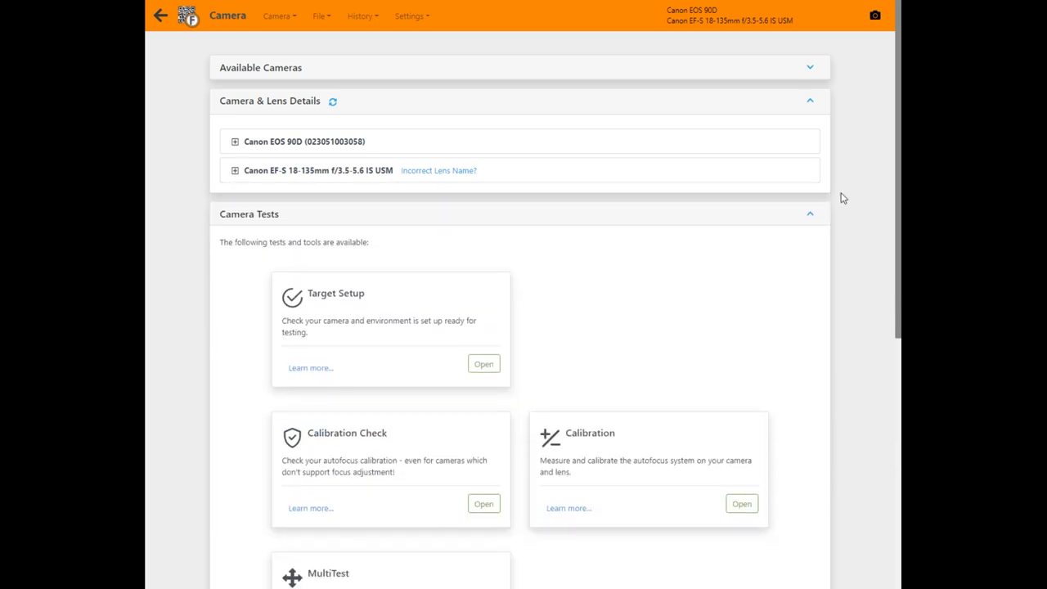
Read about Target Setup, run its environment check, inspect the Target Placement warning and re-check
{"action": "left_click", "coordinate": [318, 369]}
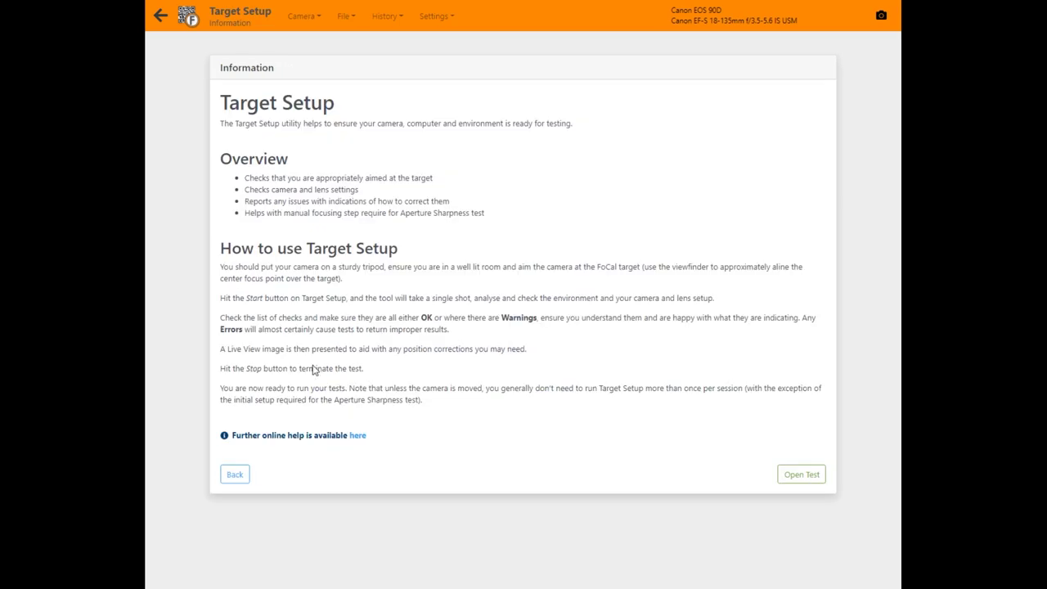
{"action": "left_click", "coordinate": [236, 474]}
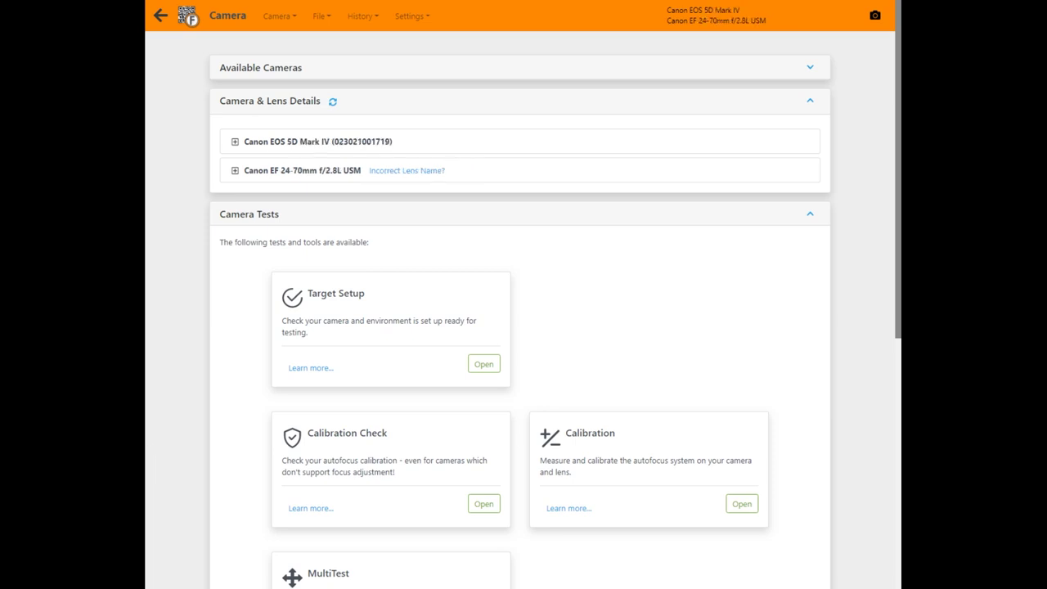
{"action": "left_click", "coordinate": [483, 364]}
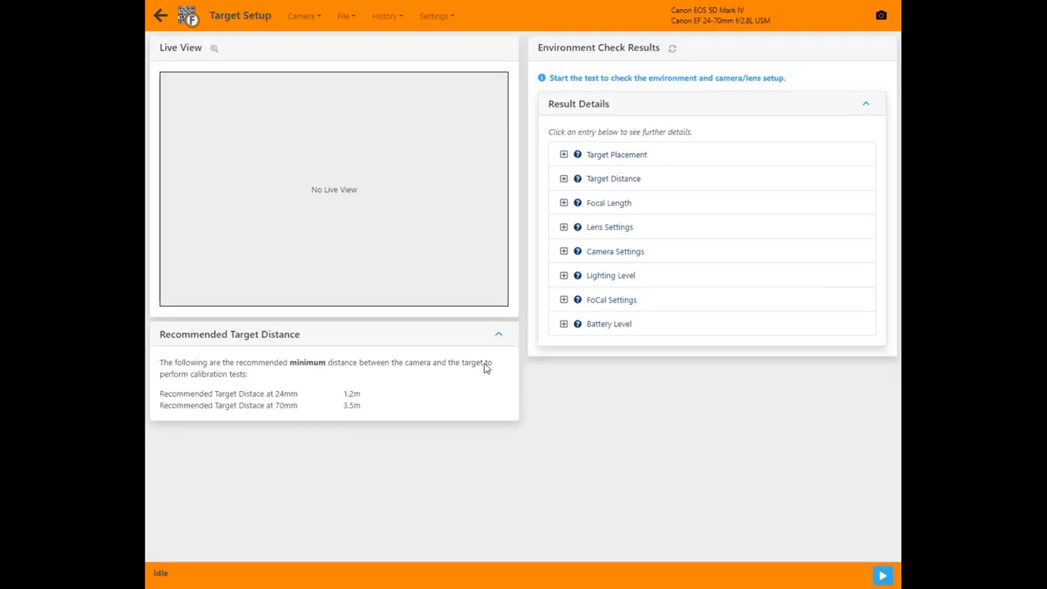
{"action": "left_click", "coordinate": [881, 578]}
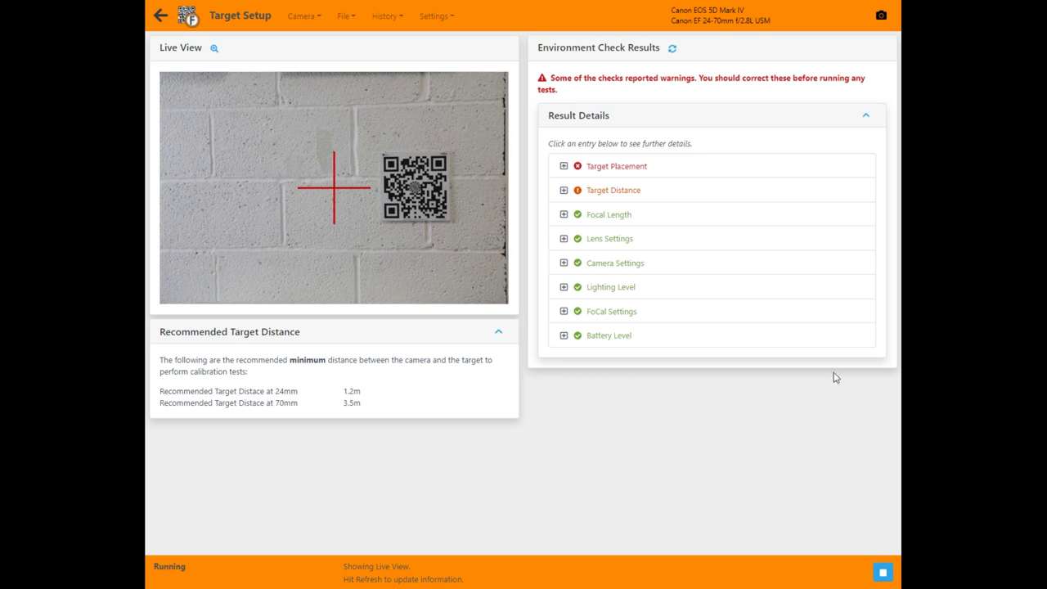
{"action": "left_click", "coordinate": [563, 167]}
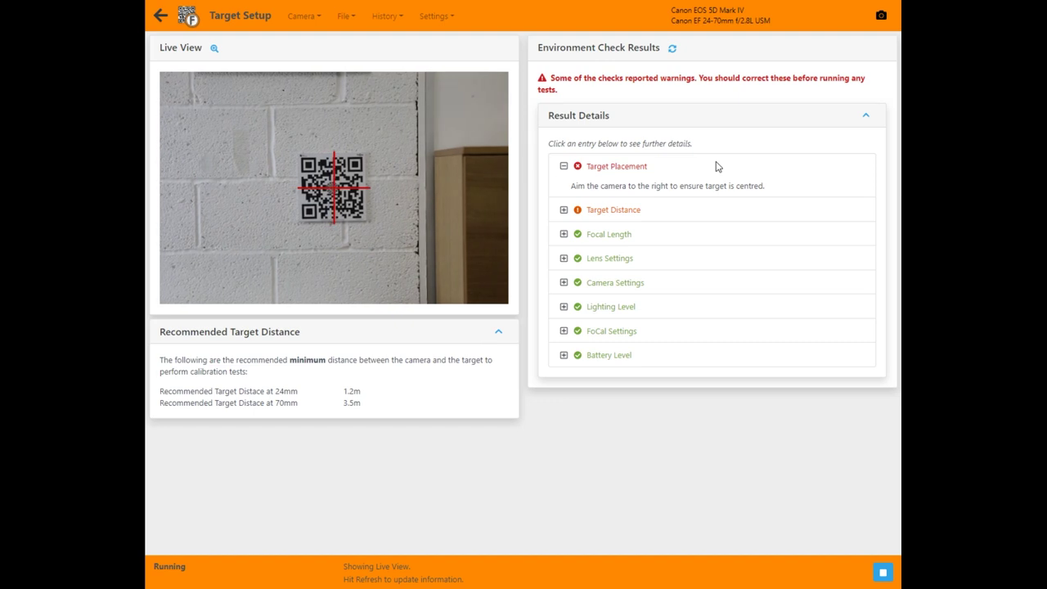
{"action": "left_click", "coordinate": [672, 50]}
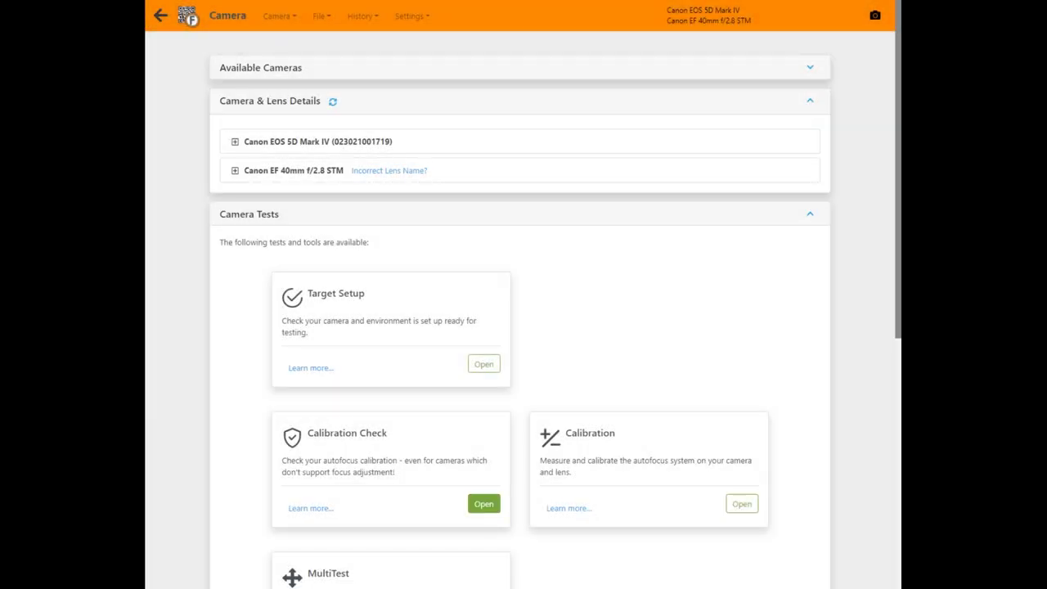
Run a Calibration Check on the EF 40mm lens, confirming it reports Calibrated
{"action": "left_click", "coordinate": [483, 503]}
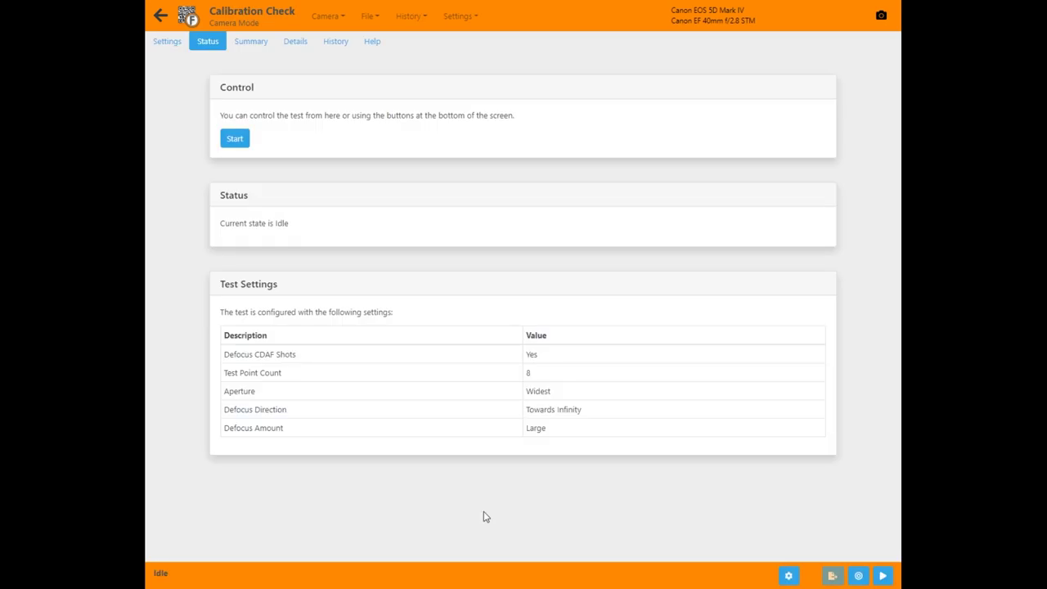
{"action": "left_click", "coordinate": [234, 141]}
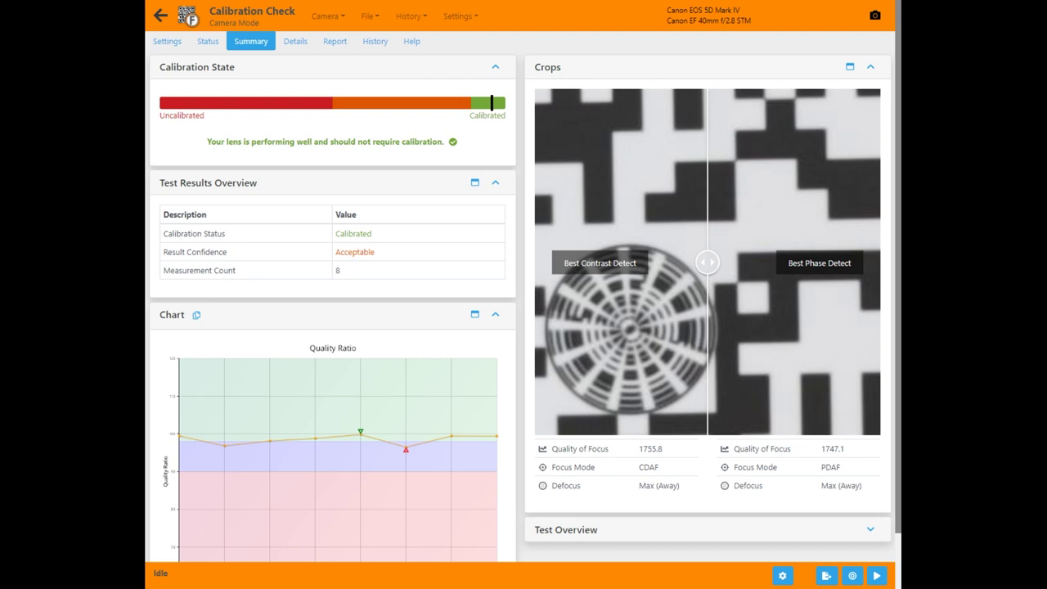
Compare the contrast and phase detect crops and expand the Test Overview information
{"action": "left_click_drag", "start_coordinate": [707, 261], "coordinate": [639, 231]}
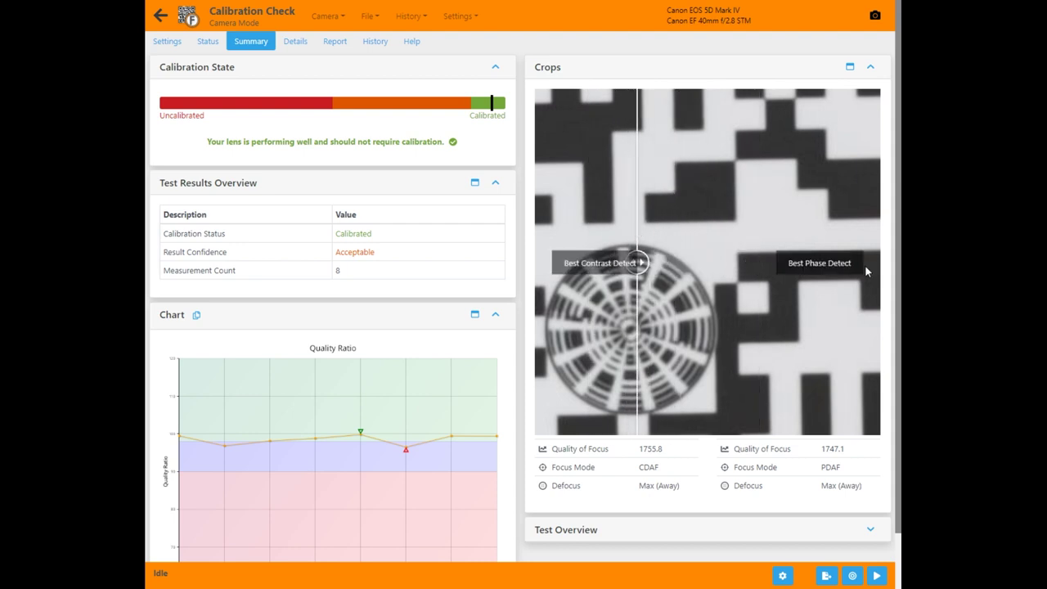
{"action": "scroll", "coordinate": [824, 309], "scroll_direction": "down", "scroll_amount": 1}
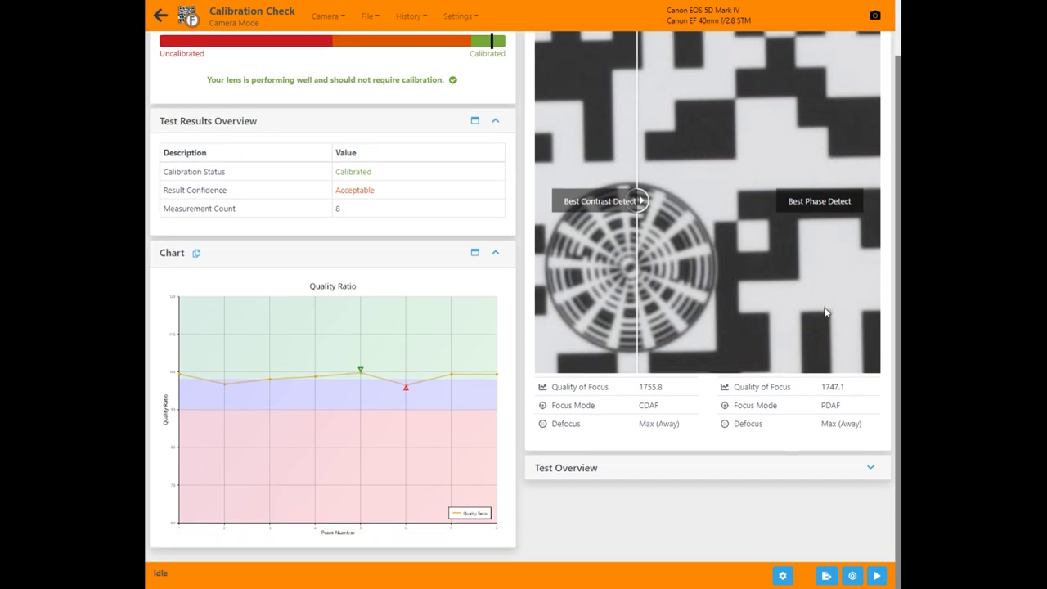
{"action": "left_click", "coordinate": [870, 471]}
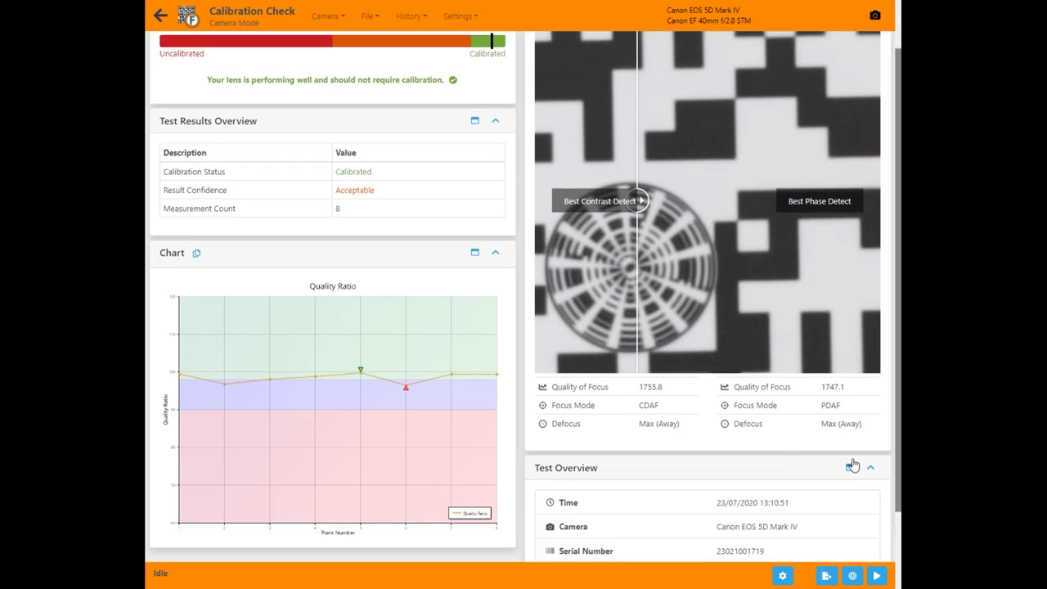
{"action": "scroll", "coordinate": [855, 463], "scroll_direction": "down", "scroll_amount": 2}
{"action": "scroll", "coordinate": [866, 416], "scroll_direction": "up", "scroll_amount": 3}
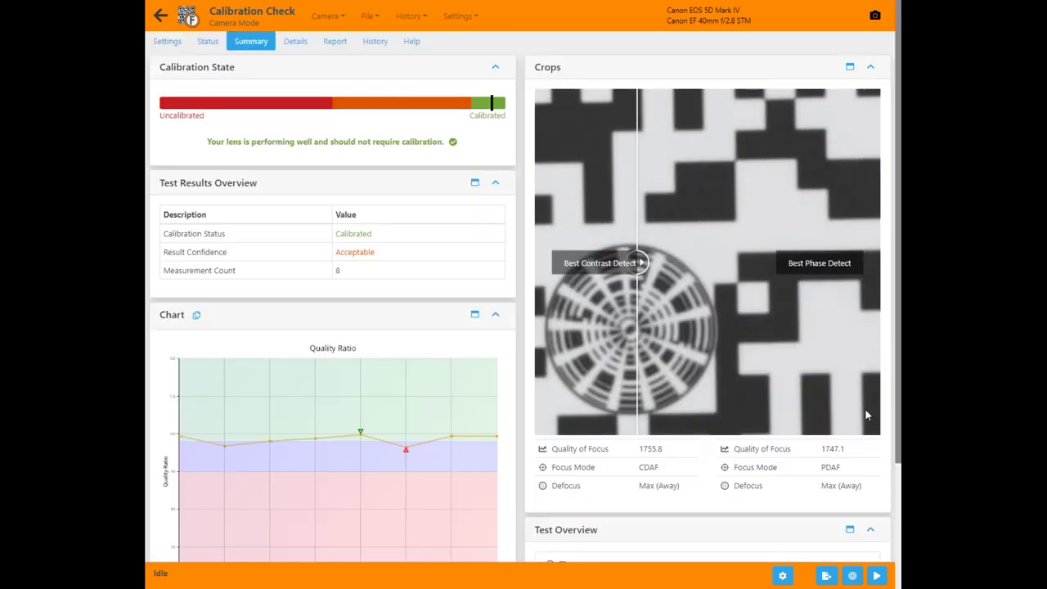
In Details, plot Quality Value, show Selected Point in the left crop, and select the 1749.7 shot
{"action": "left_click", "coordinate": [297, 44]}
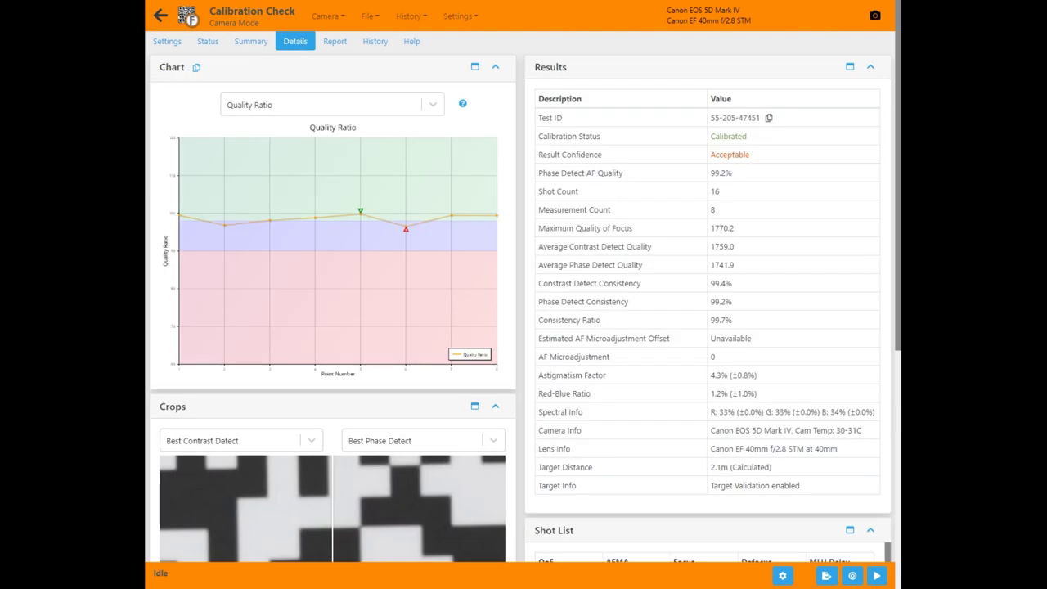
{"action": "left_click", "coordinate": [266, 105]}
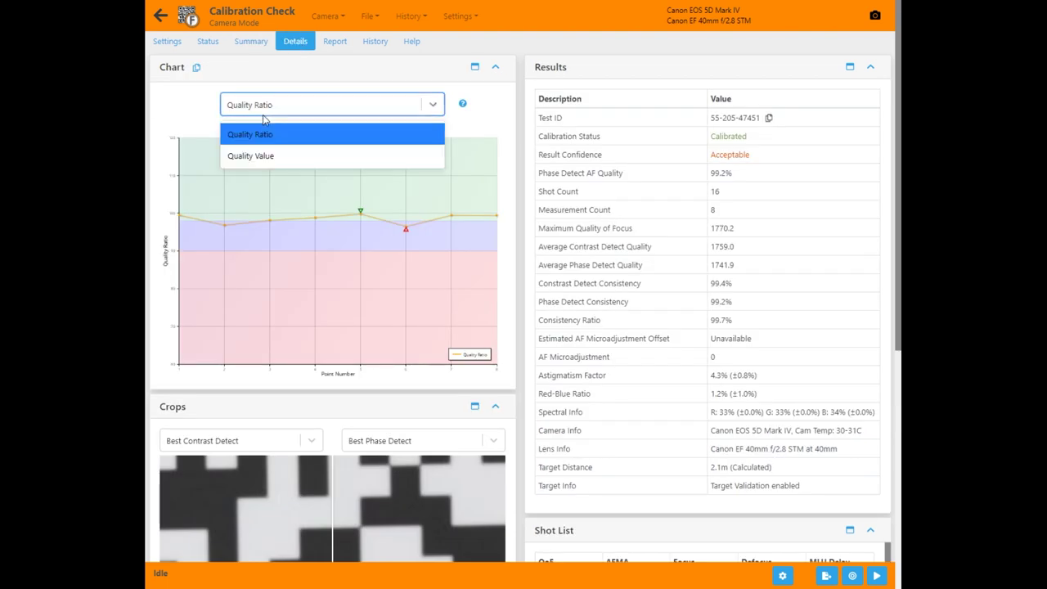
{"action": "left_click", "coordinate": [269, 155]}
{"action": "scroll", "coordinate": [265, 131], "scroll_direction": "down", "scroll_amount": 5}
{"action": "left_click", "coordinate": [257, 73]}
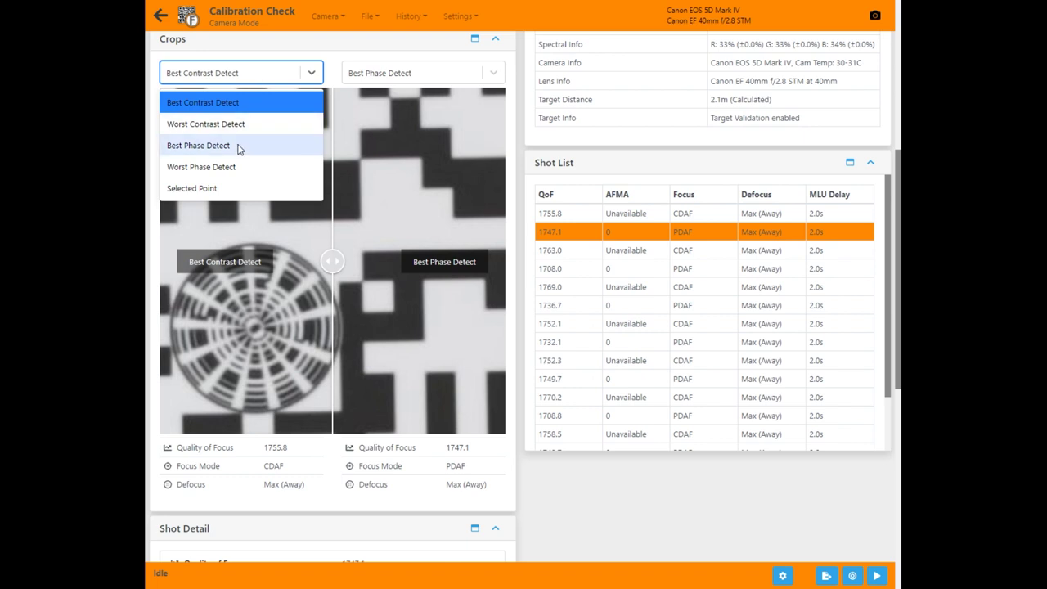
{"action": "left_click", "coordinate": [225, 188]}
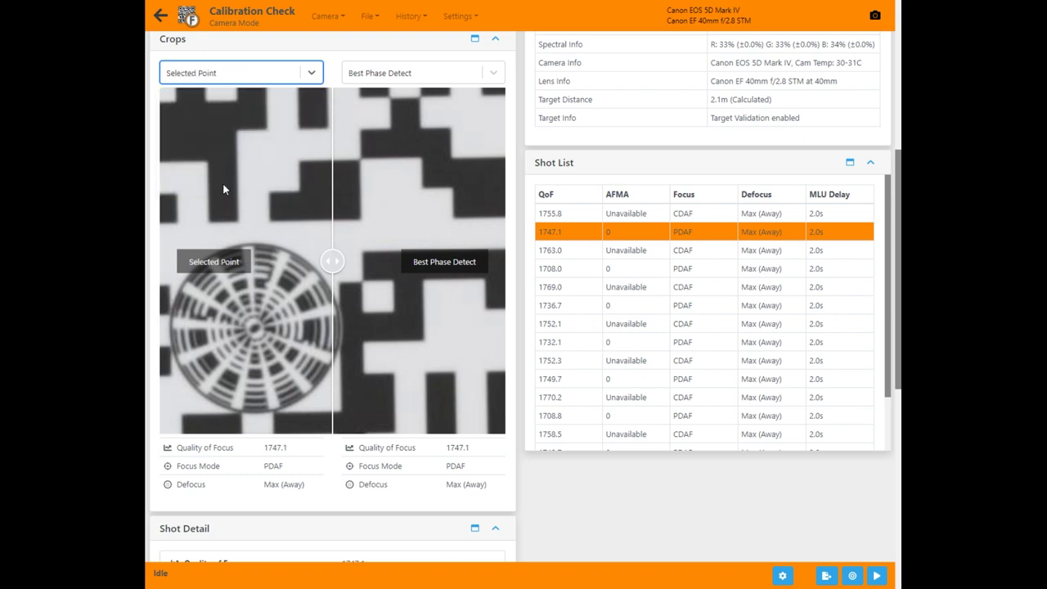
{"action": "left_click", "coordinate": [556, 278]}
{"action": "scroll", "coordinate": [488, 339], "scroll_direction": "down", "scroll_amount": 5}
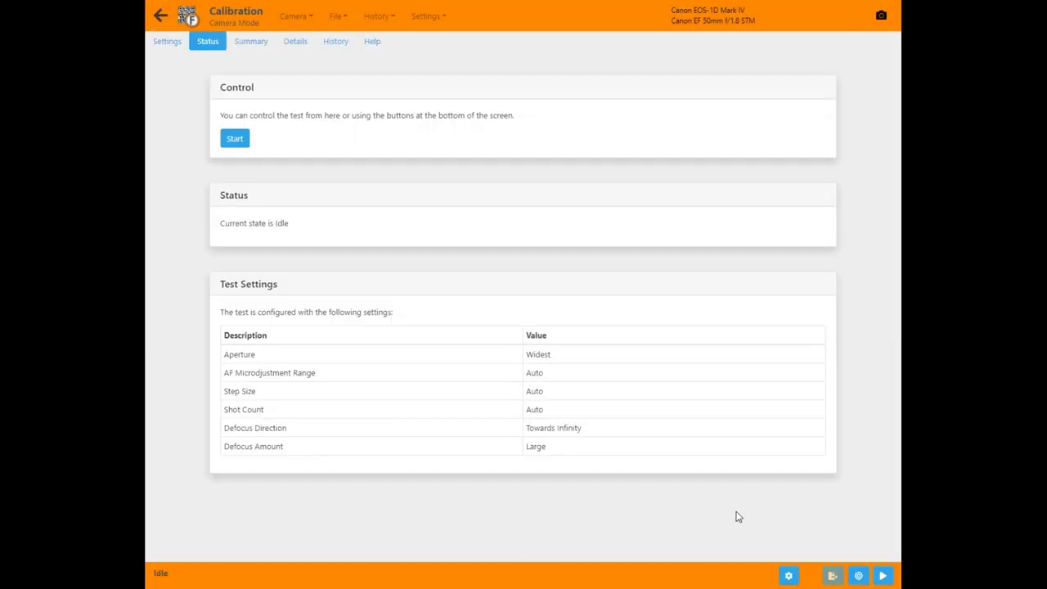
Start the Calibration run and let it reach a Final Result of AF Microadjustment -2
{"action": "left_click", "coordinate": [883, 576]}
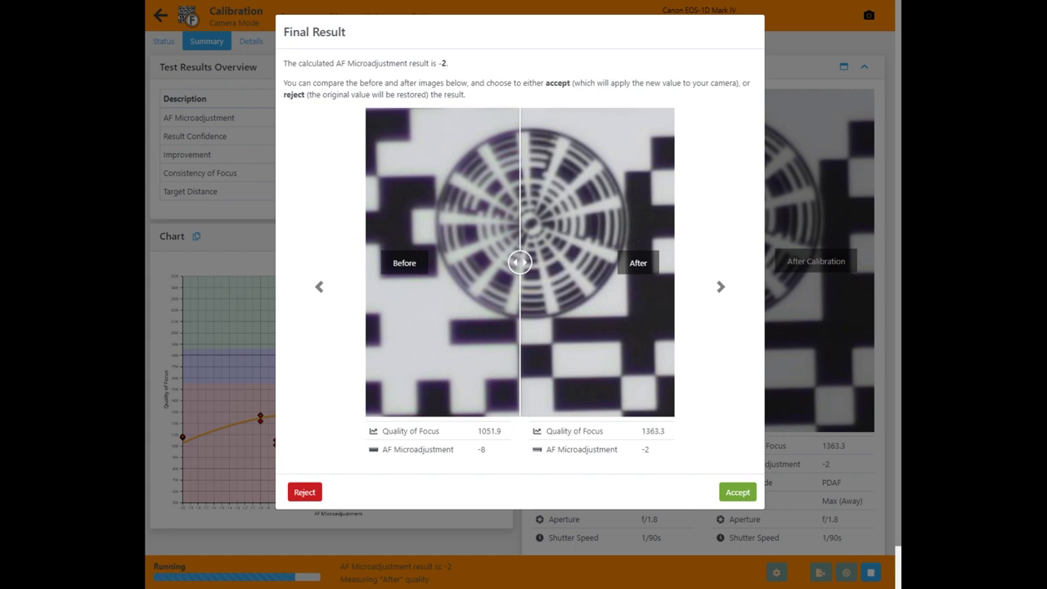
Compare the lens profile chart and before/after crops, then accept the -2 AF microadjustment
{"action": "left_click", "coordinate": [720, 288]}
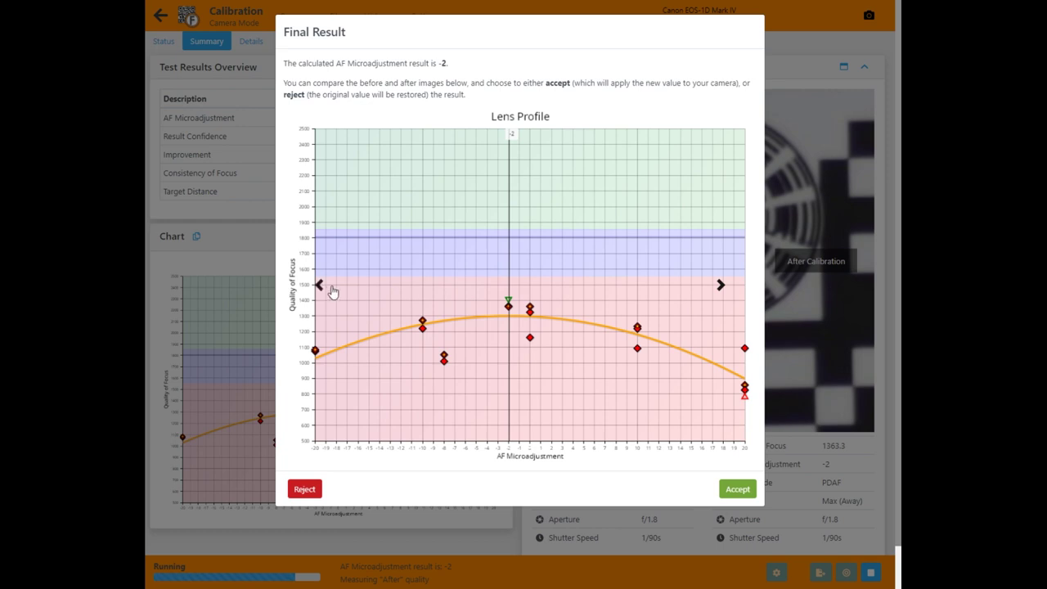
{"action": "left_click", "coordinate": [318, 286]}
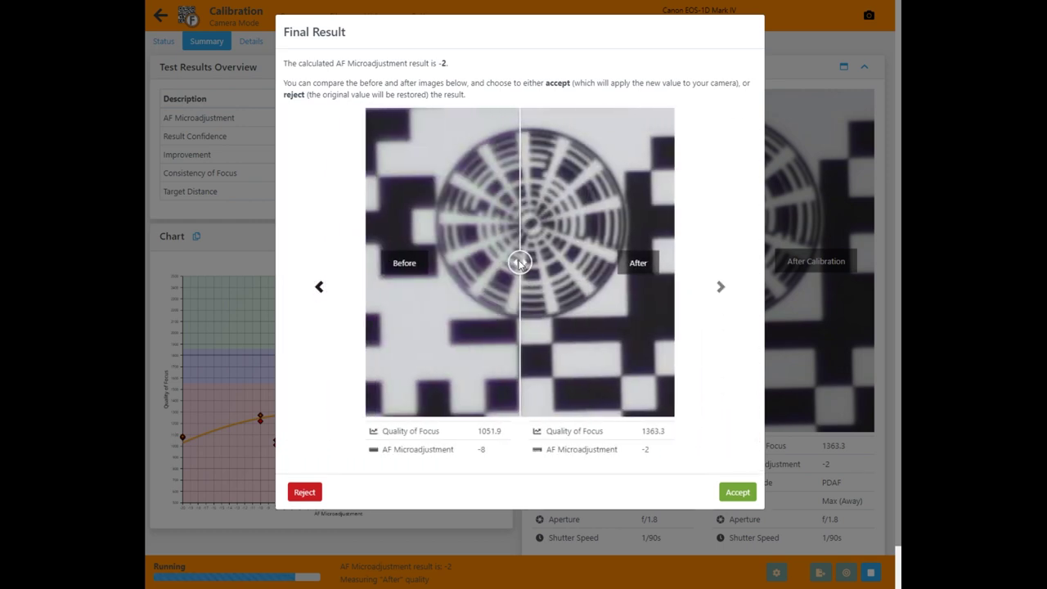
{"action": "left_click_drag", "start_coordinate": [519, 262], "coordinate": [549, 260]}
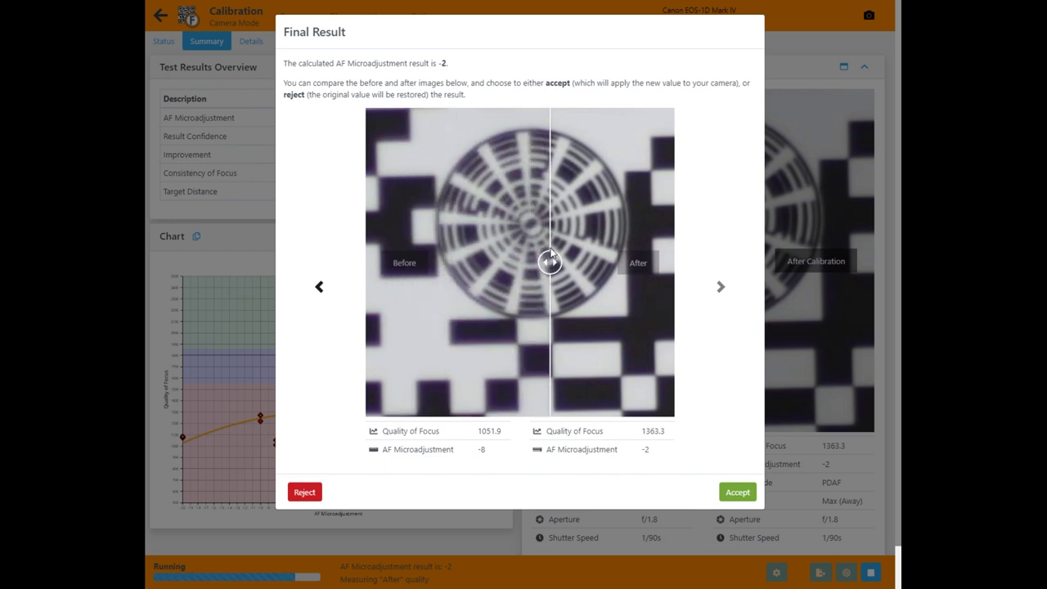
{"action": "left_click", "coordinate": [737, 492]}
Scroll the results and view the Result Convergence, then Astigmatism Factor charts
{"action": "scroll", "coordinate": [674, 214], "scroll_direction": "down", "scroll_amount": 3}
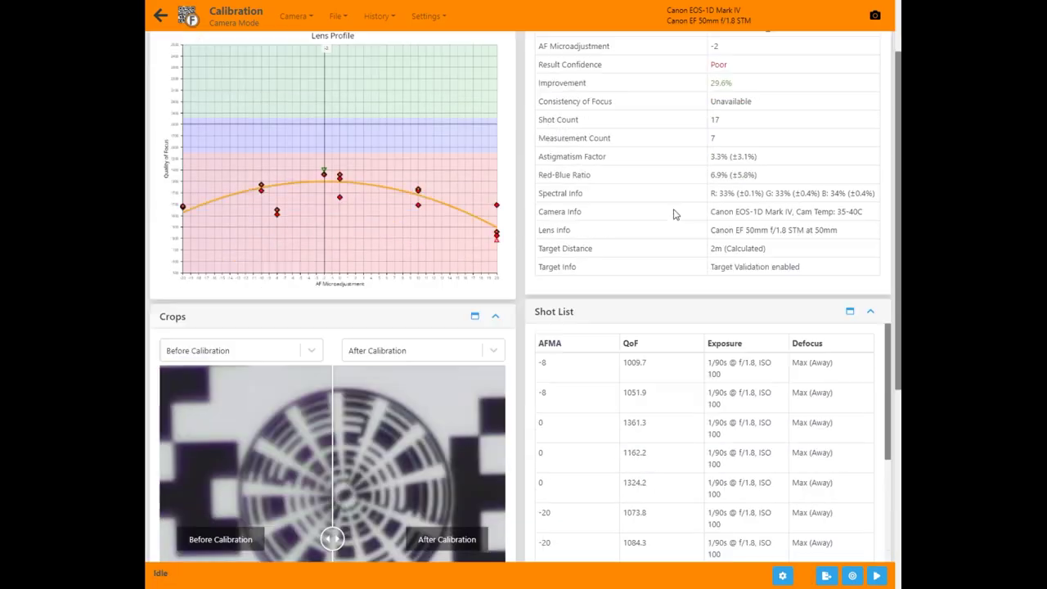
{"action": "scroll", "coordinate": [608, 221], "scroll_direction": "down", "scroll_amount": 10}
{"action": "scroll", "coordinate": [647, 311], "scroll_direction": "up", "scroll_amount": 8}
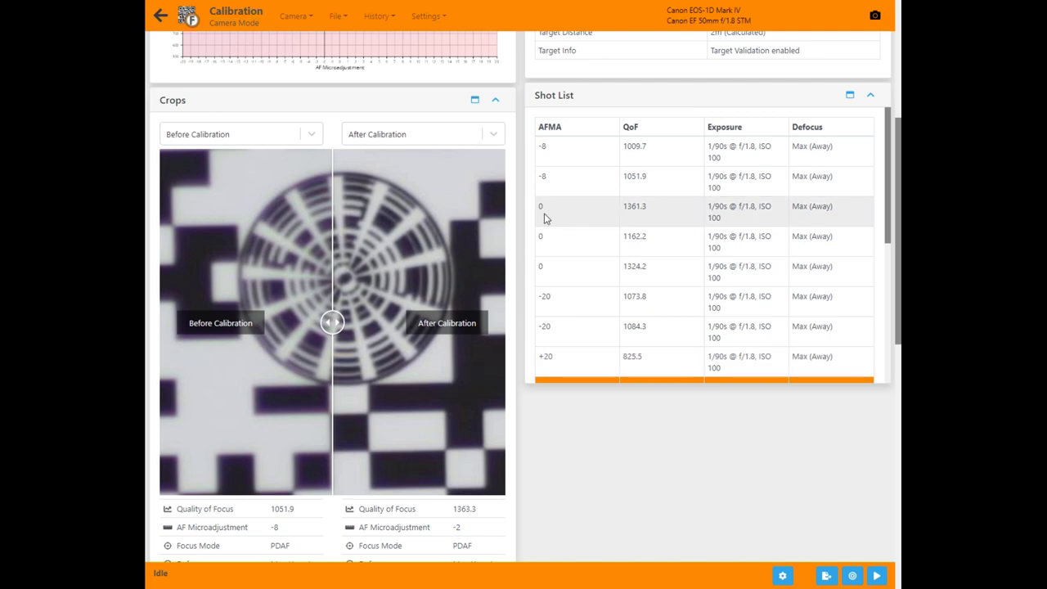
{"action": "scroll", "coordinate": [546, 219], "scroll_direction": "up", "scroll_amount": 4}
{"action": "left_click", "coordinate": [332, 105]}
{"action": "left_click", "coordinate": [334, 260]}
{"action": "left_click", "coordinate": [337, 106]}
{"action": "left_click", "coordinate": [318, 202]}
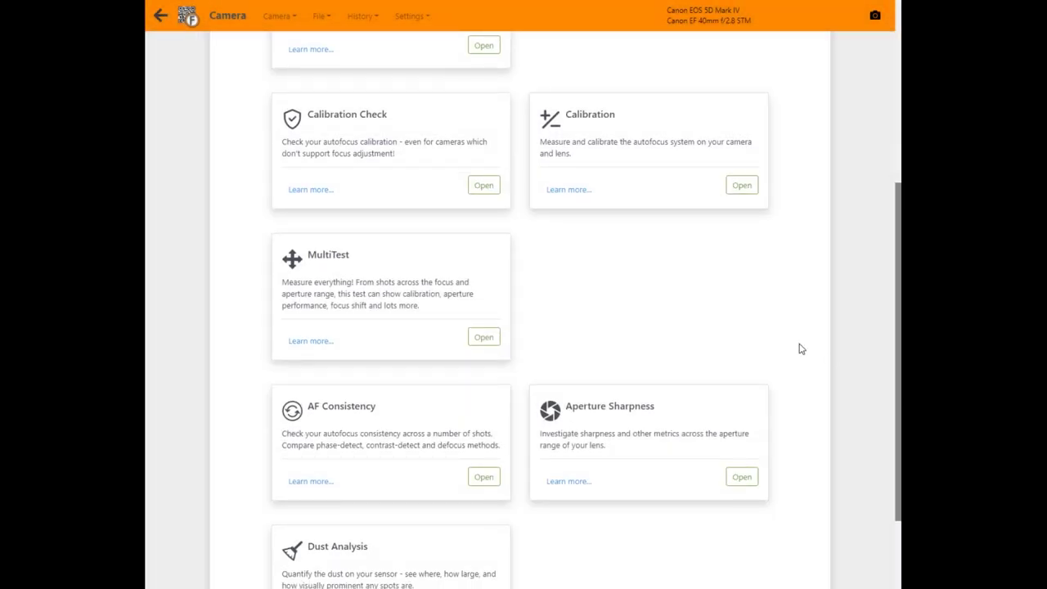
Open the MultiTest and run it to a summary showing Best Aperture f/4.0
{"action": "left_click", "coordinate": [484, 339]}
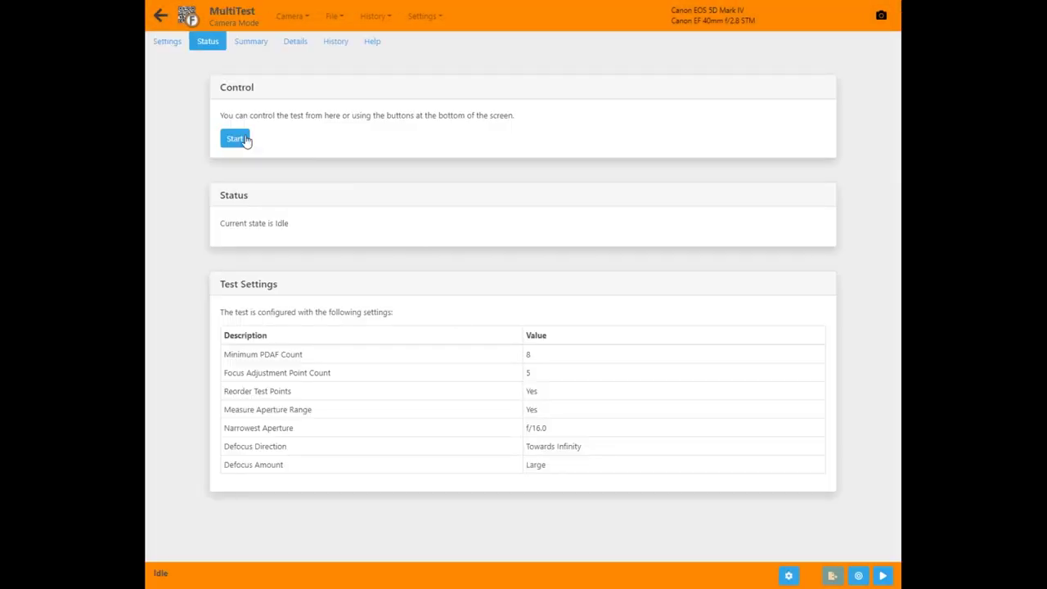
{"action": "left_click", "coordinate": [235, 139]}
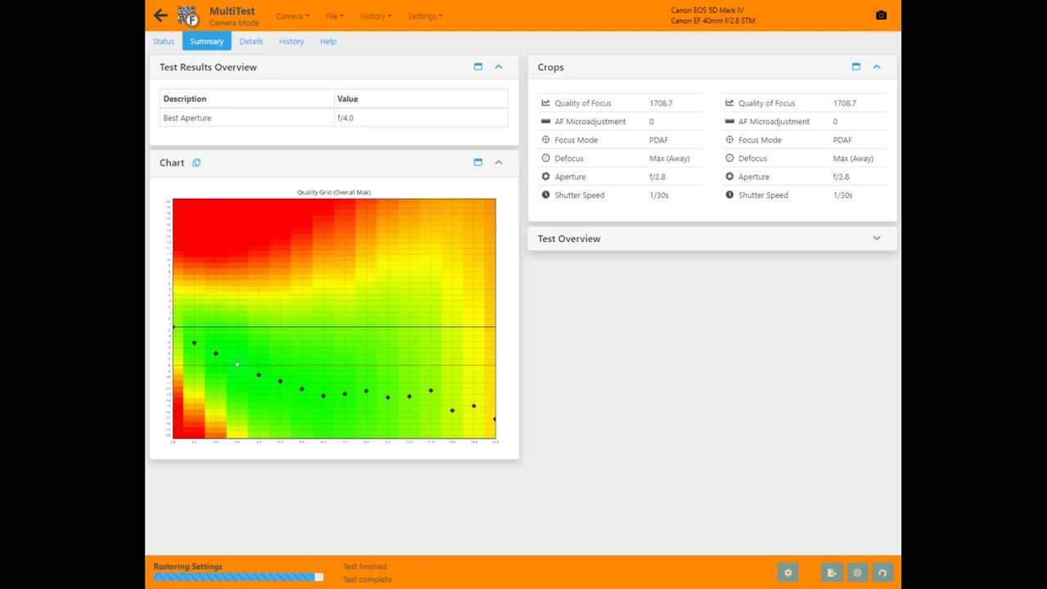
In Details, view Quality Grid, Quality and Shift, Aperture Range, Calibration Curve and Aperture Sharpness Profile charts
{"action": "left_click", "coordinate": [299, 45]}
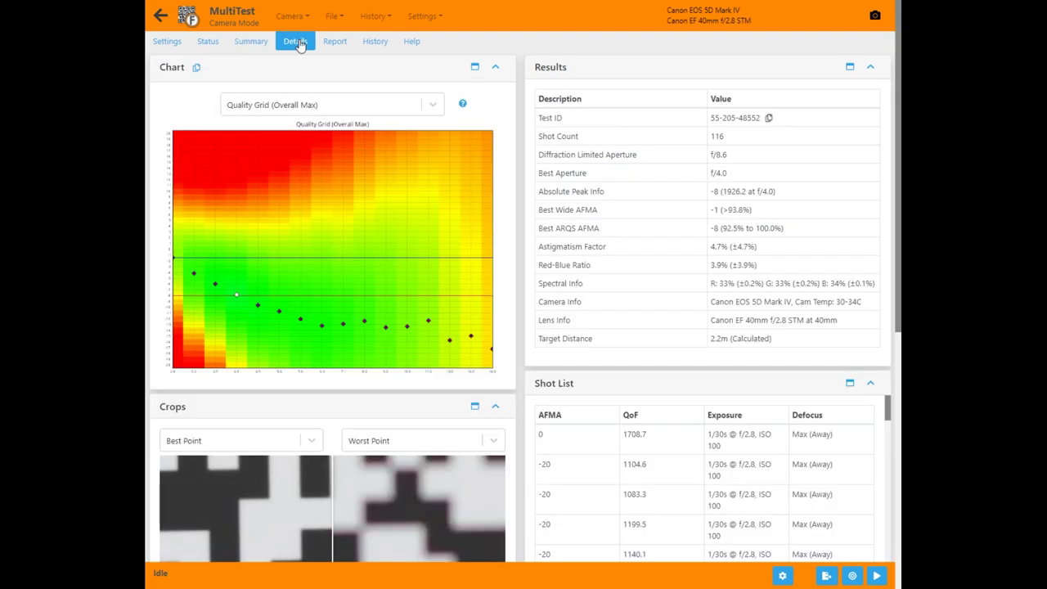
{"action": "left_click", "coordinate": [355, 105]}
{"action": "left_click", "coordinate": [275, 155]}
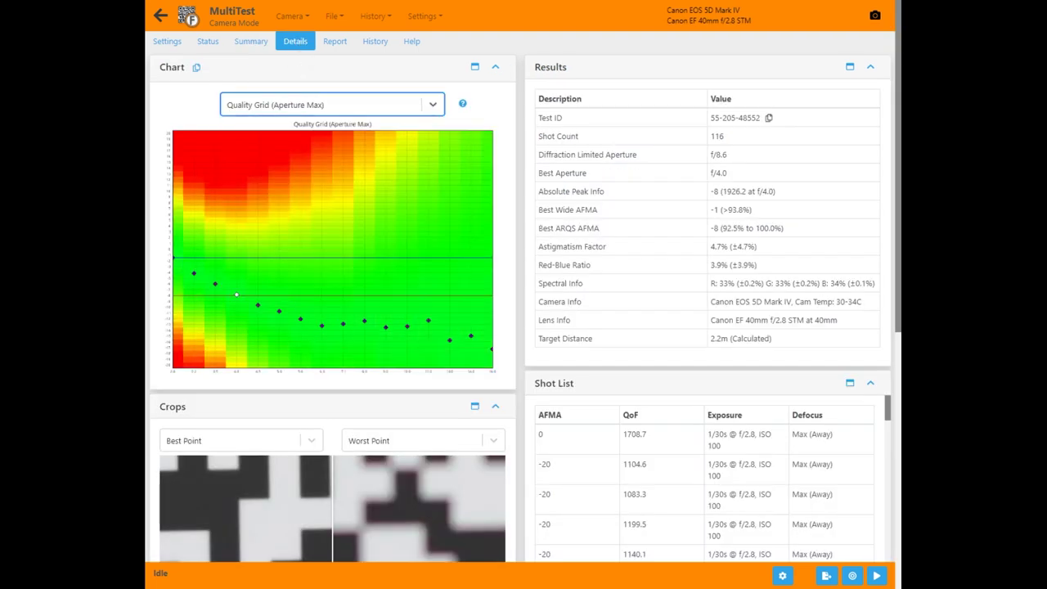
{"action": "left_click", "coordinate": [355, 104]}
{"action": "left_click", "coordinate": [281, 177]}
{"action": "left_click", "coordinate": [355, 105]}
{"action": "left_click", "coordinate": [284, 198]}
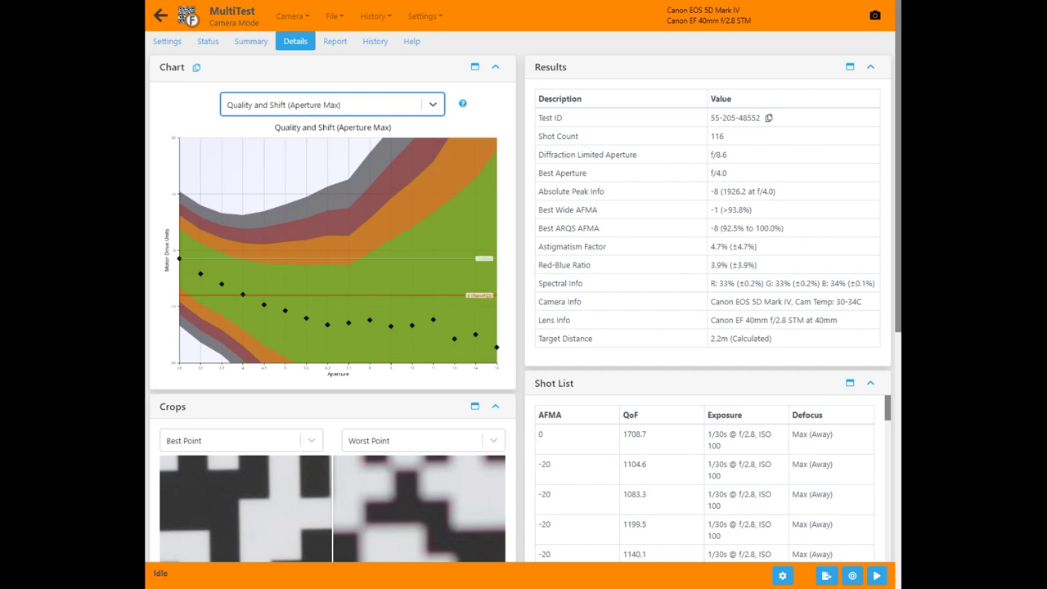
{"action": "left_click", "coordinate": [355, 104]}
{"action": "left_click", "coordinate": [279, 220]}
{"action": "left_click", "coordinate": [355, 105]}
{"action": "left_click", "coordinate": [257, 241]}
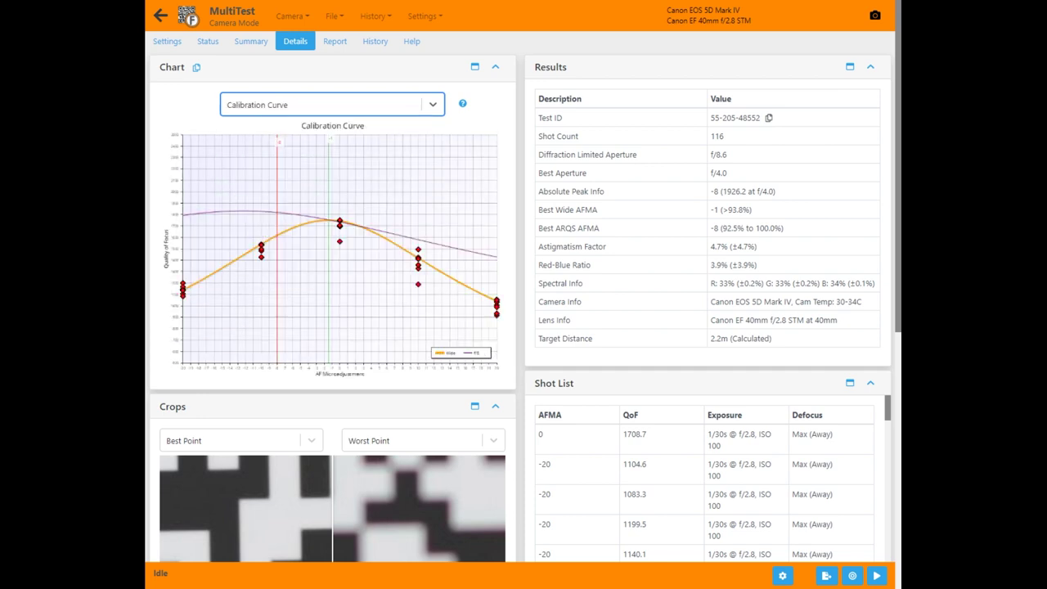
{"action": "left_click", "coordinate": [355, 105]}
{"action": "left_click", "coordinate": [274, 263]}
View Autofocus Error, Astigmatism, Red-Blue, Blue Quality and Image Motion charts, ending on Corner Brightness Profile
{"action": "left_click", "coordinate": [355, 105]}
{"action": "left_click", "coordinate": [255, 284]}
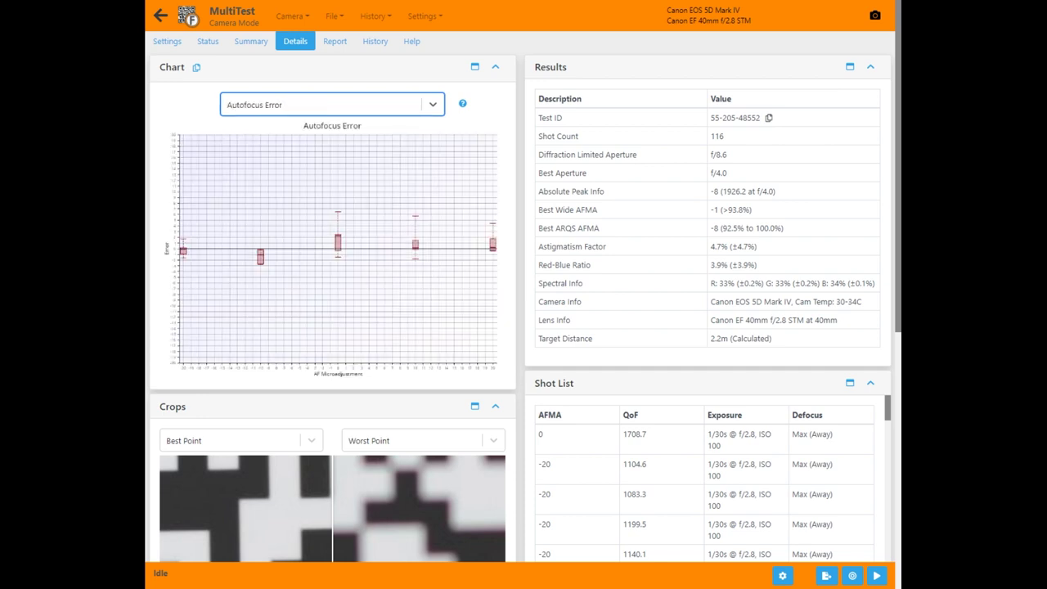
{"action": "left_click", "coordinate": [355, 105]}
{"action": "left_click", "coordinate": [260, 285]}
{"action": "left_click", "coordinate": [355, 105]}
{"action": "left_click", "coordinate": [253, 287]}
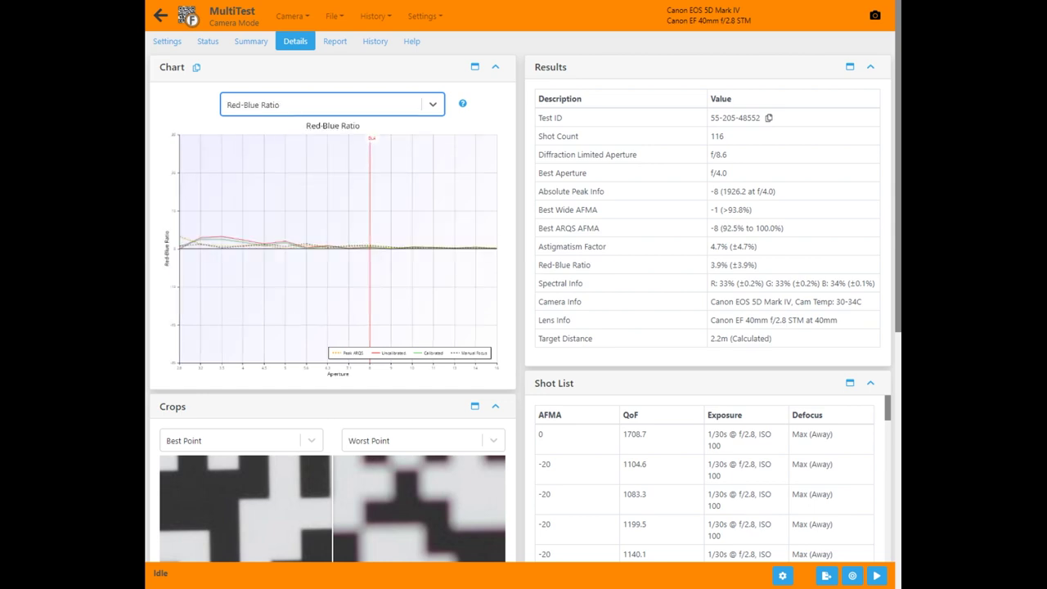
{"action": "left_click", "coordinate": [355, 105]}
{"action": "left_click", "coordinate": [249, 287]}
{"action": "left_click", "coordinate": [355, 105]}
{"action": "left_click", "coordinate": [249, 287]}
{"action": "left_click", "coordinate": [355, 104]}
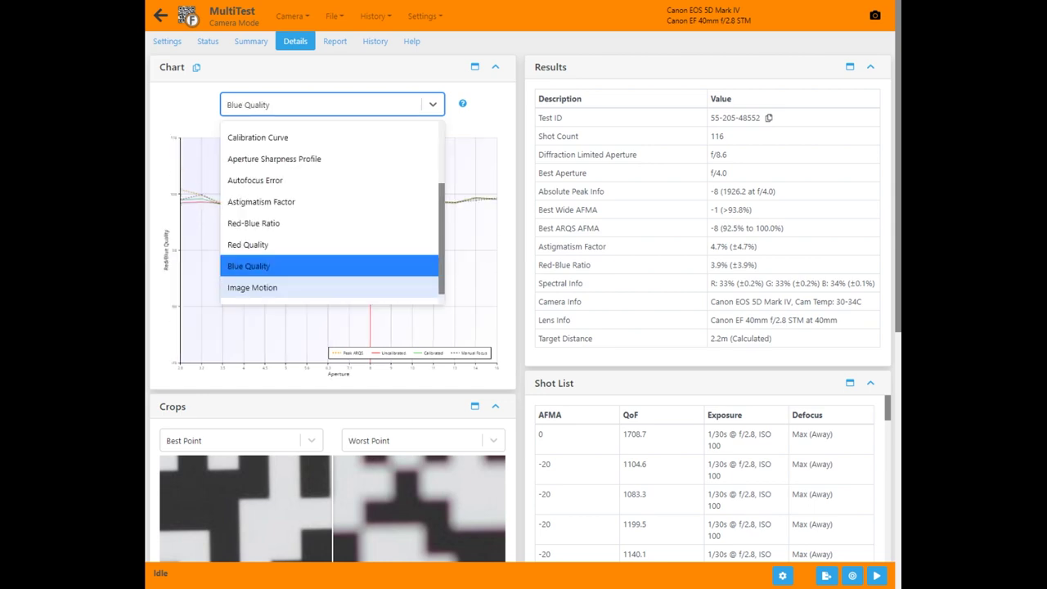
{"action": "left_click", "coordinate": [252, 287]}
{"action": "left_click", "coordinate": [355, 105]}
{"action": "left_click", "coordinate": [271, 291]}
{"action": "left_click", "coordinate": [355, 105]}
{"action": "scroll", "coordinate": [327, 213], "scroll_direction": "up", "scroll_amount": 5}
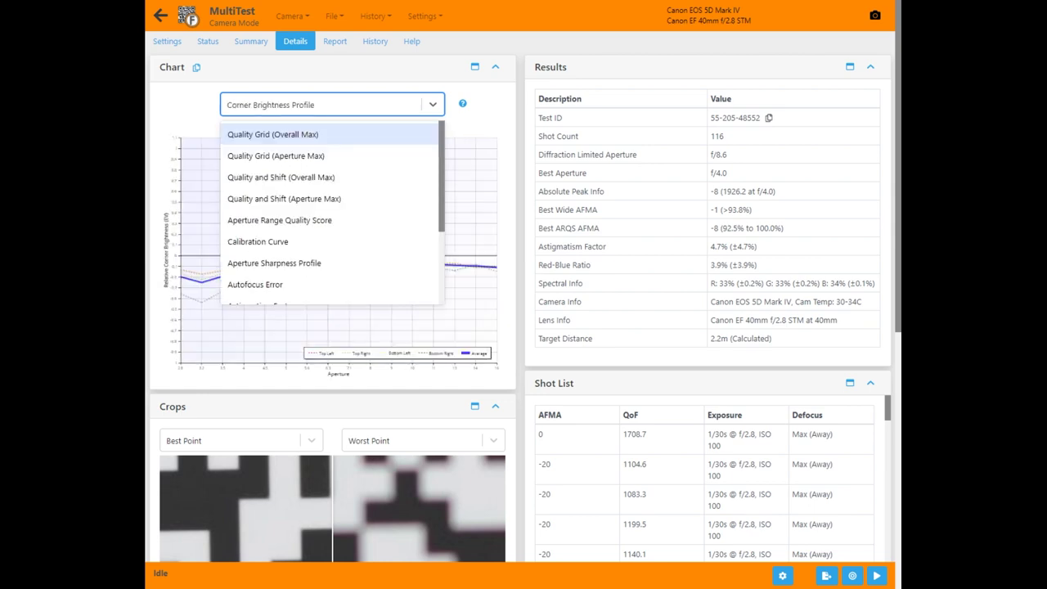
{"action": "key", "text": "Escape"}
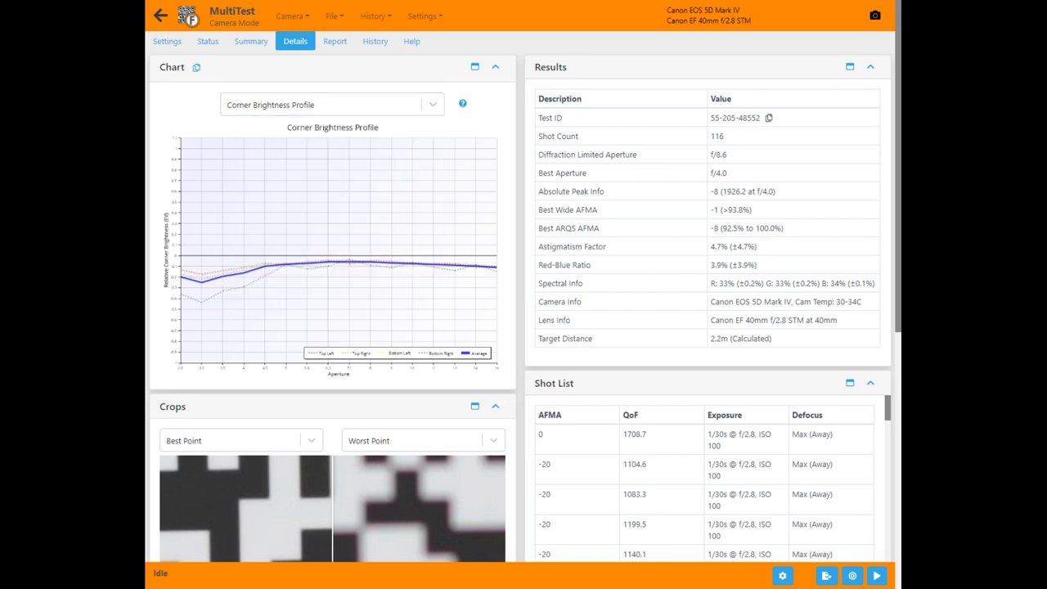
{"action": "scroll", "coordinate": [327, 327], "scroll_direction": "down", "scroll_amount": 5}
{"action": "scroll", "coordinate": [703, 245], "scroll_direction": "down", "scroll_amount": 10}
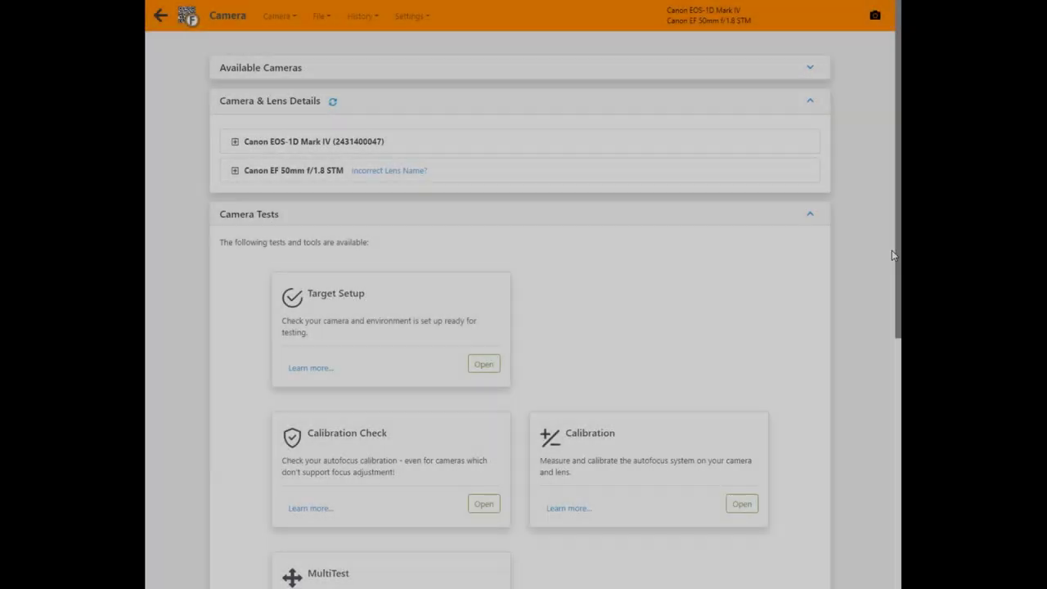
Open the Aperture Sharpness test from the camera tests list and start it
{"action": "scroll", "coordinate": [891, 252], "scroll_direction": "down", "scroll_amount": 3}
{"action": "scroll", "coordinate": [818, 432], "scroll_direction": "down", "scroll_amount": 3}
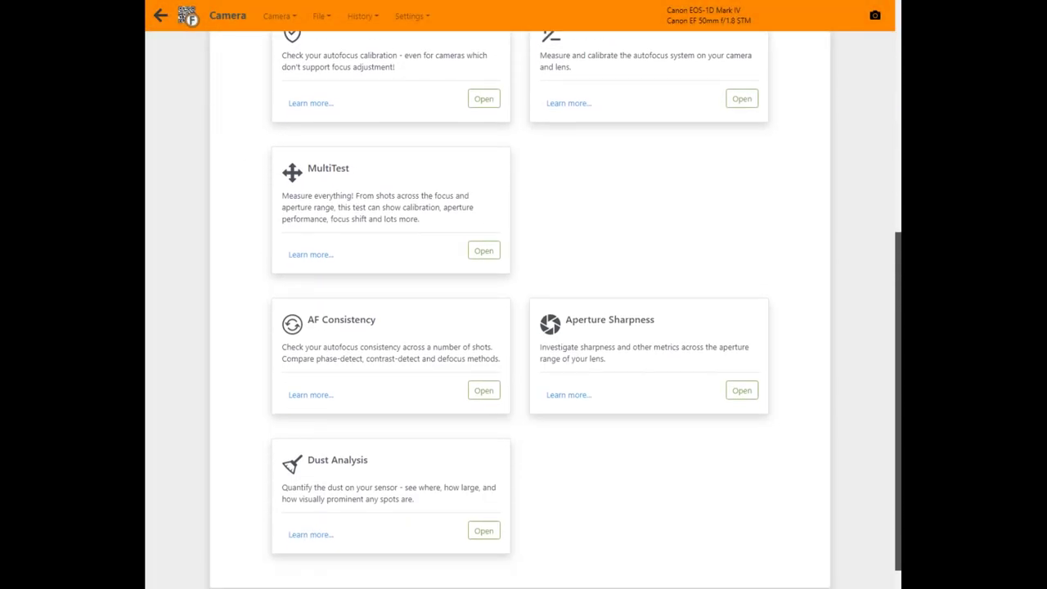
{"action": "left_click", "coordinate": [743, 393]}
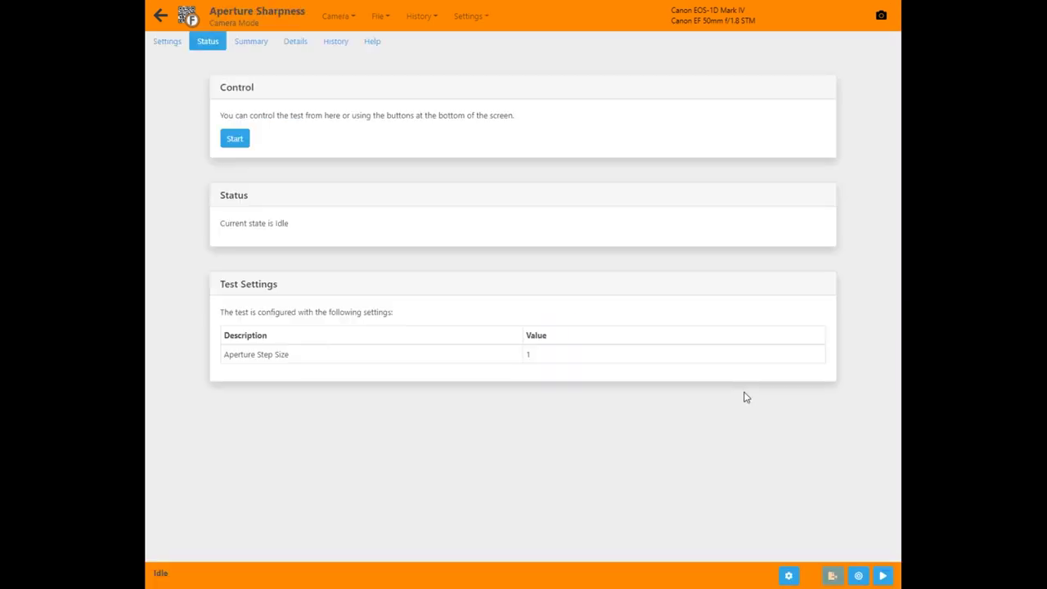
{"action": "left_click", "coordinate": [882, 575]}
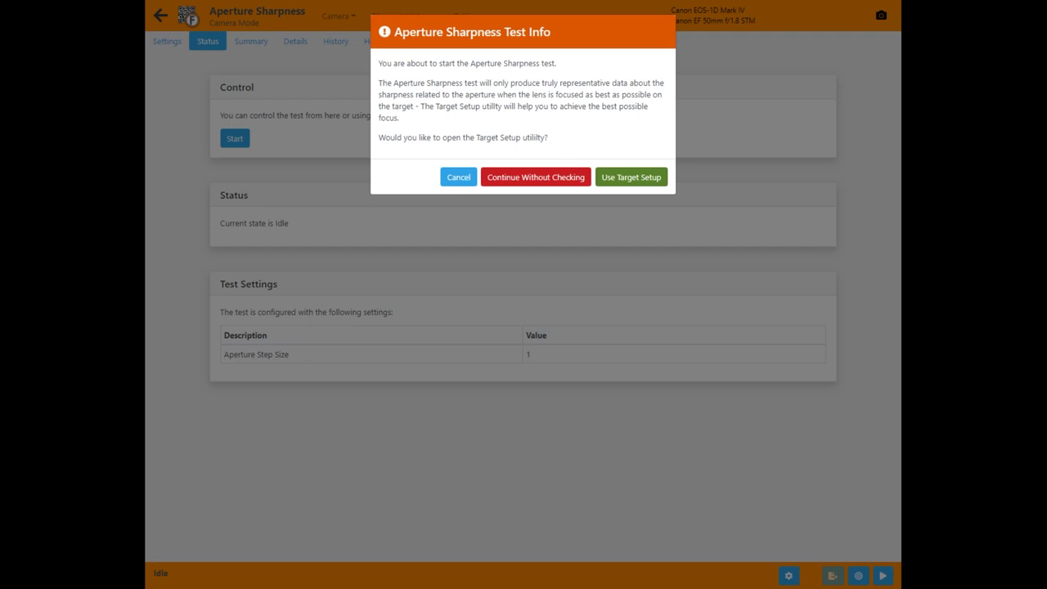
Focus with contrast detect, then view Red/Blue Quality, Image Motion (2D) and Corner Brightness Profile charts
{"action": "left_click", "coordinate": [641, 177]}
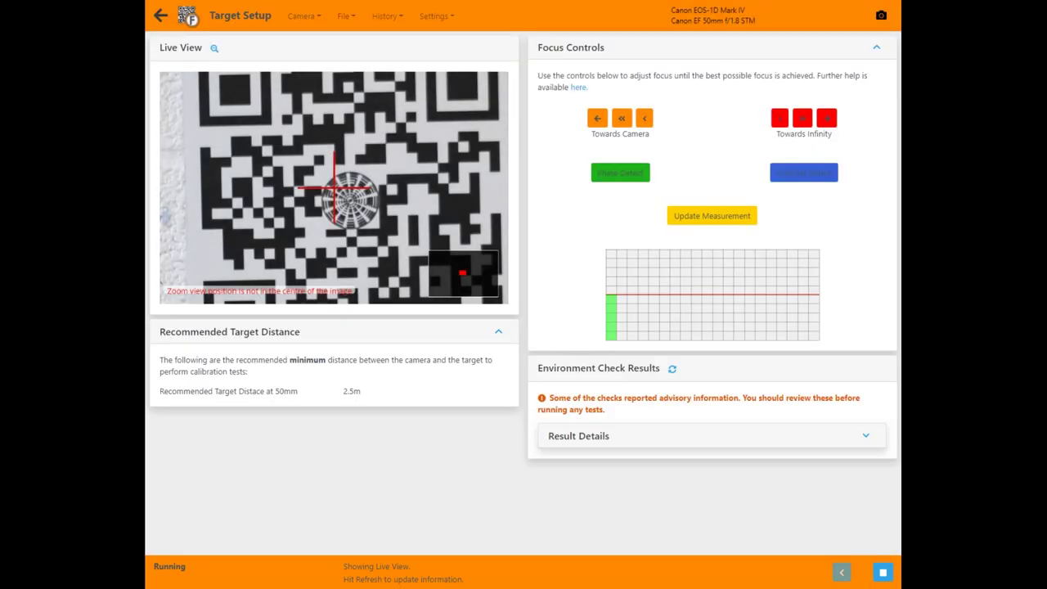
{"action": "left_click", "coordinate": [807, 173]}
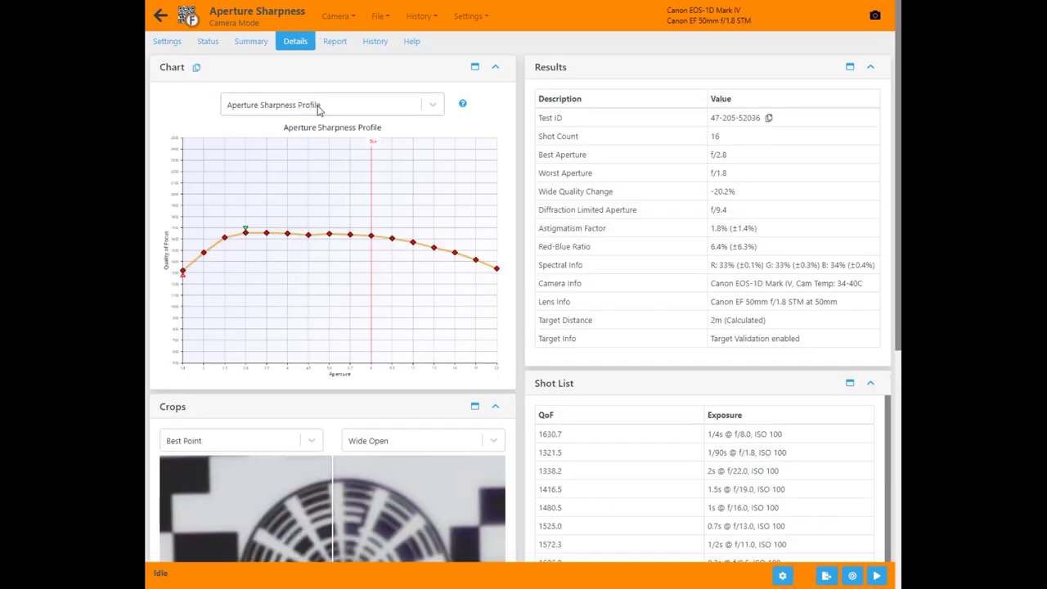
{"action": "left_click", "coordinate": [316, 105]}
{"action": "left_click", "coordinate": [310, 197]}
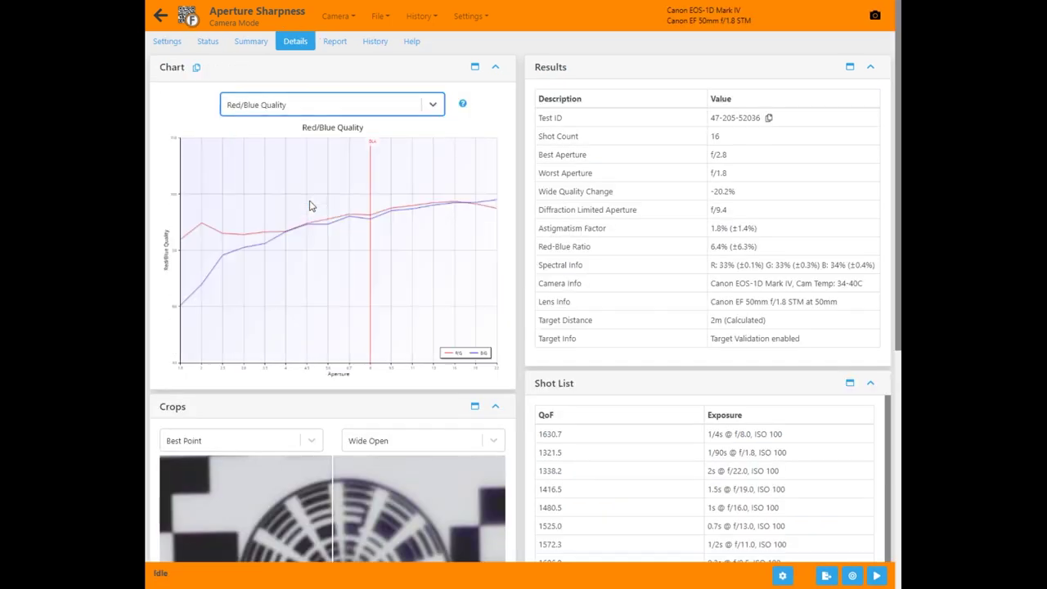
{"action": "left_click", "coordinate": [322, 113]}
{"action": "left_click", "coordinate": [296, 264]}
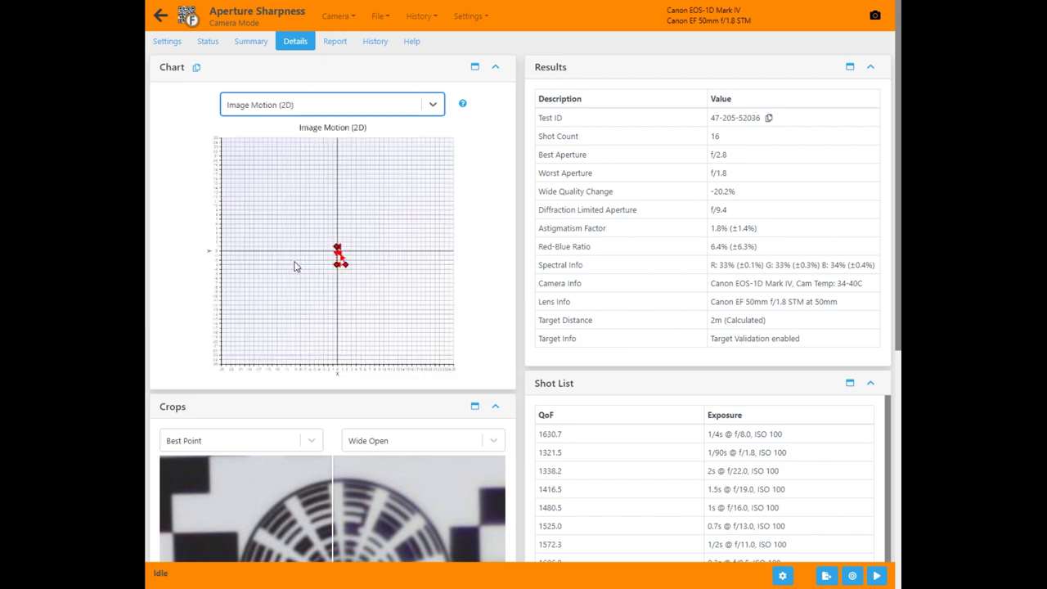
{"action": "left_click", "coordinate": [315, 111]}
{"action": "left_click", "coordinate": [315, 285]}
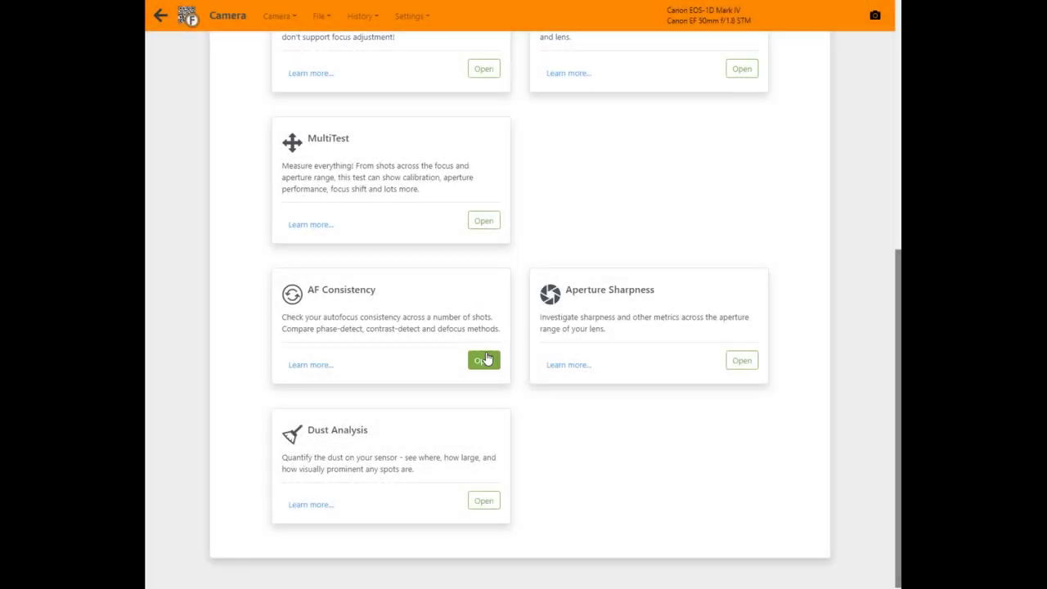
Run AF Consistency with Phase Detect, Large defocus and Towards Infinity settings kept unchanged
{"action": "left_click", "coordinate": [484, 360]}
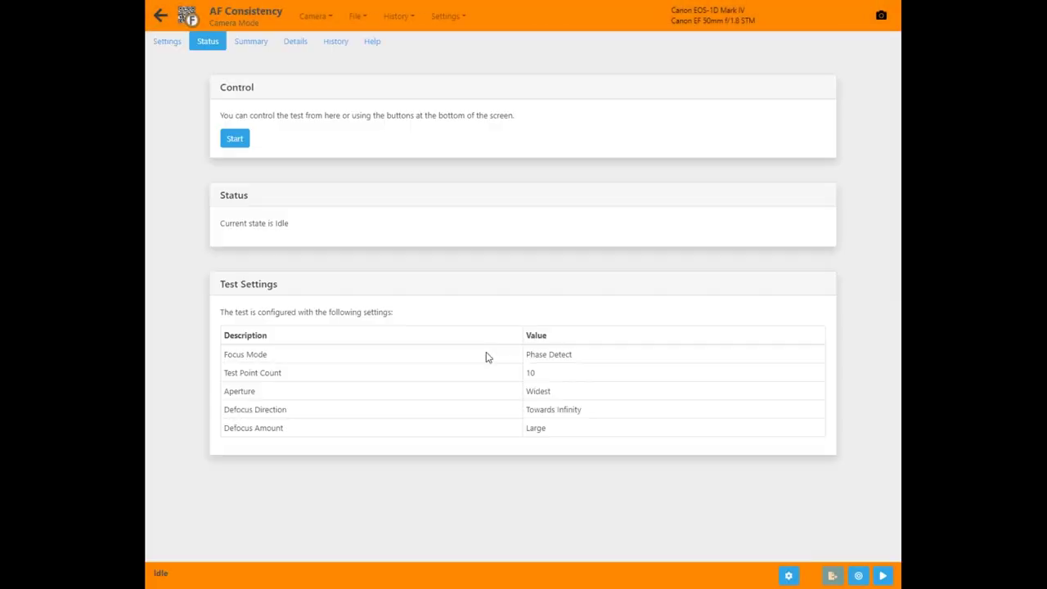
{"action": "left_click", "coordinate": [165, 42]}
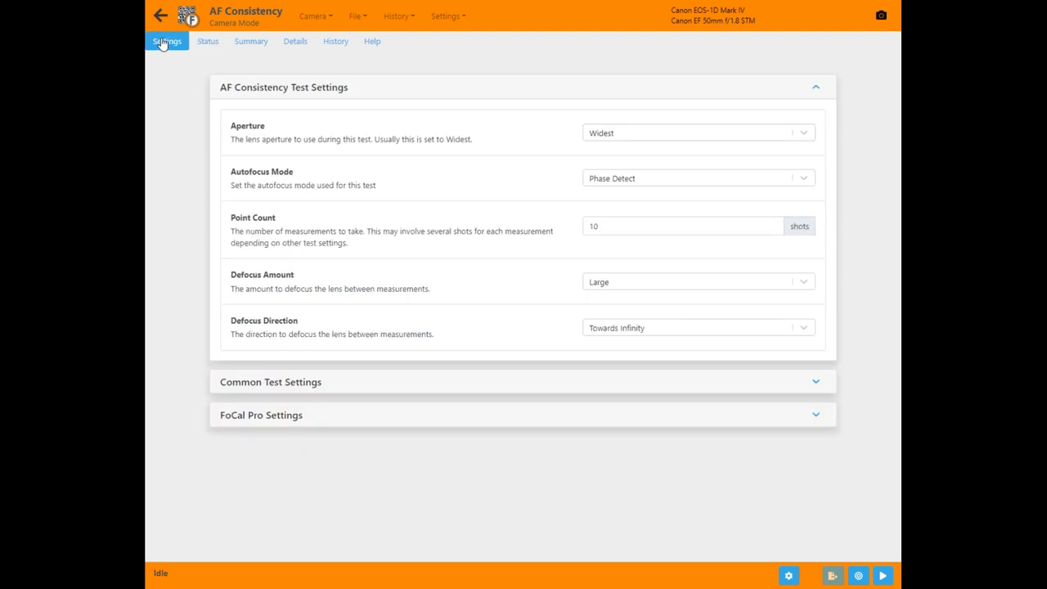
{"action": "left_click", "coordinate": [642, 183]}
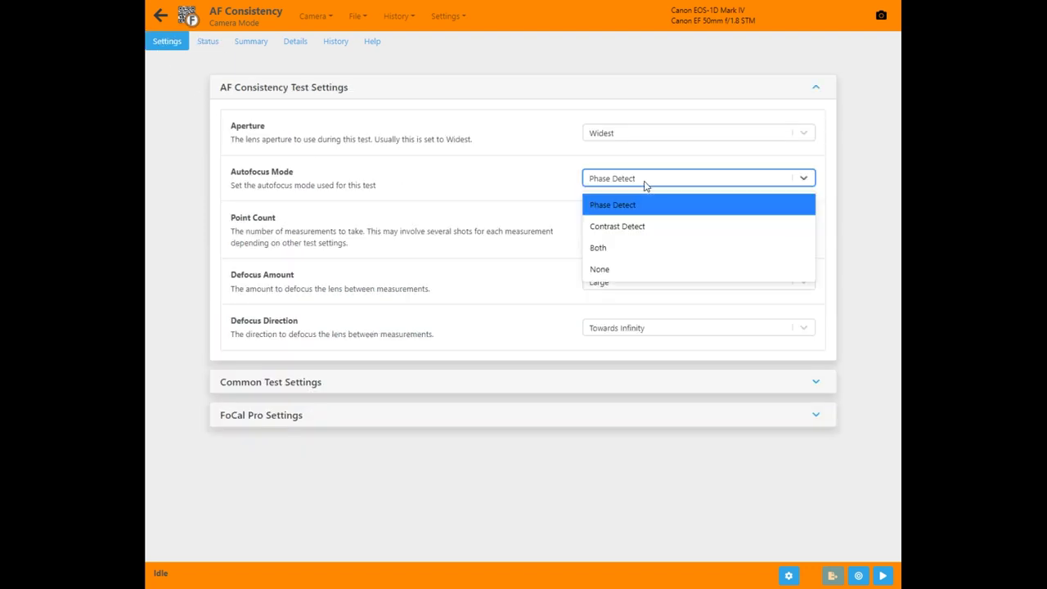
{"action": "left_click", "coordinate": [640, 288]}
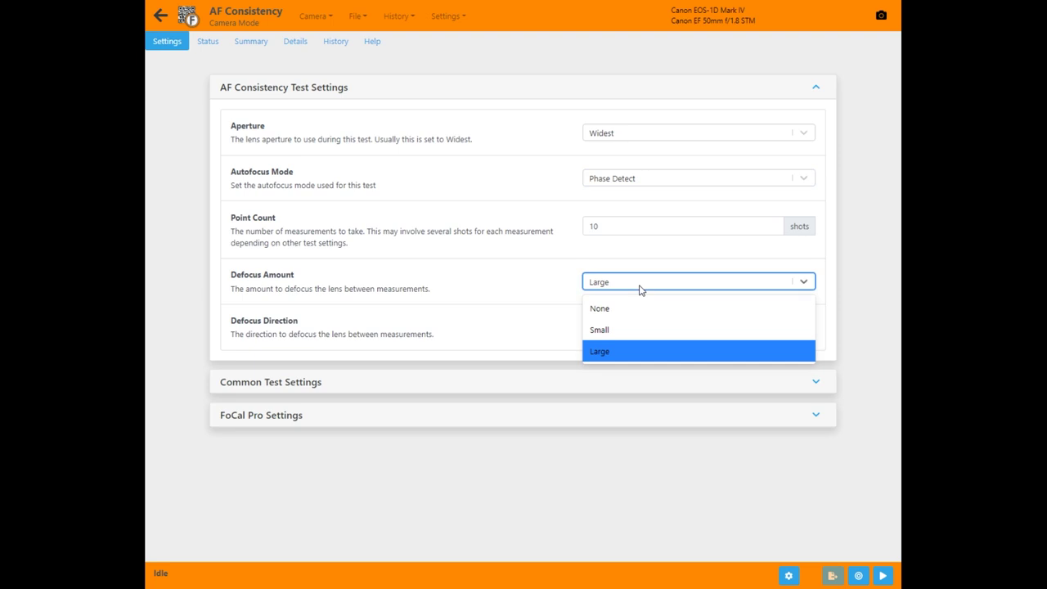
{"action": "left_click", "coordinate": [553, 315]}
{"action": "left_click", "coordinate": [609, 329]}
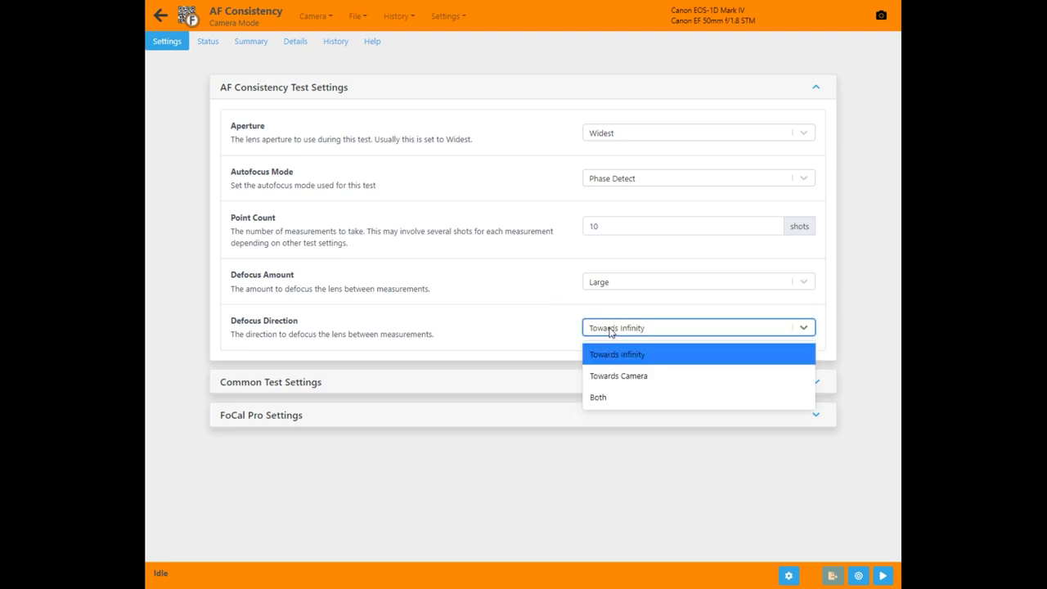
{"action": "left_click", "coordinate": [609, 331]}
{"action": "left_click", "coordinate": [882, 576]}
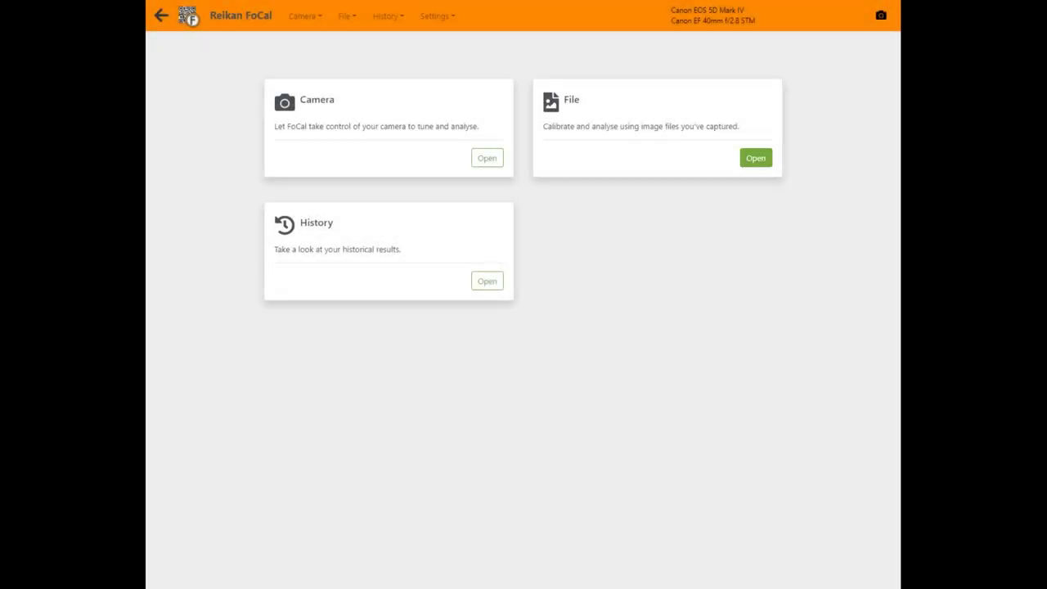
Open AF Consistency in file mode and load the JPEG image files
{"action": "left_click", "coordinate": [756, 159]}
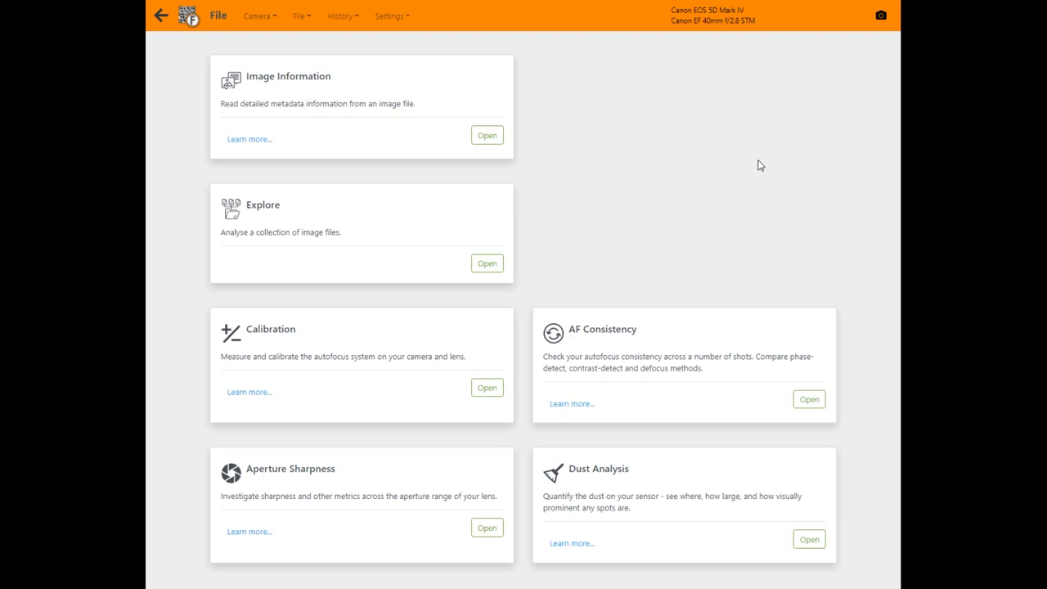
{"action": "left_click", "coordinate": [808, 400]}
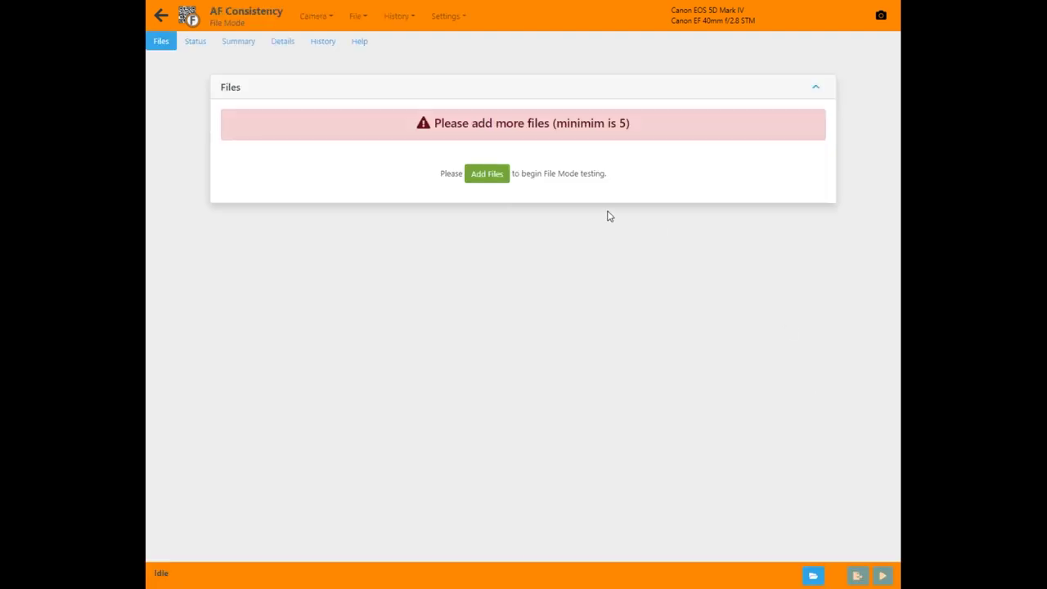
{"action": "left_click", "coordinate": [487, 174]}
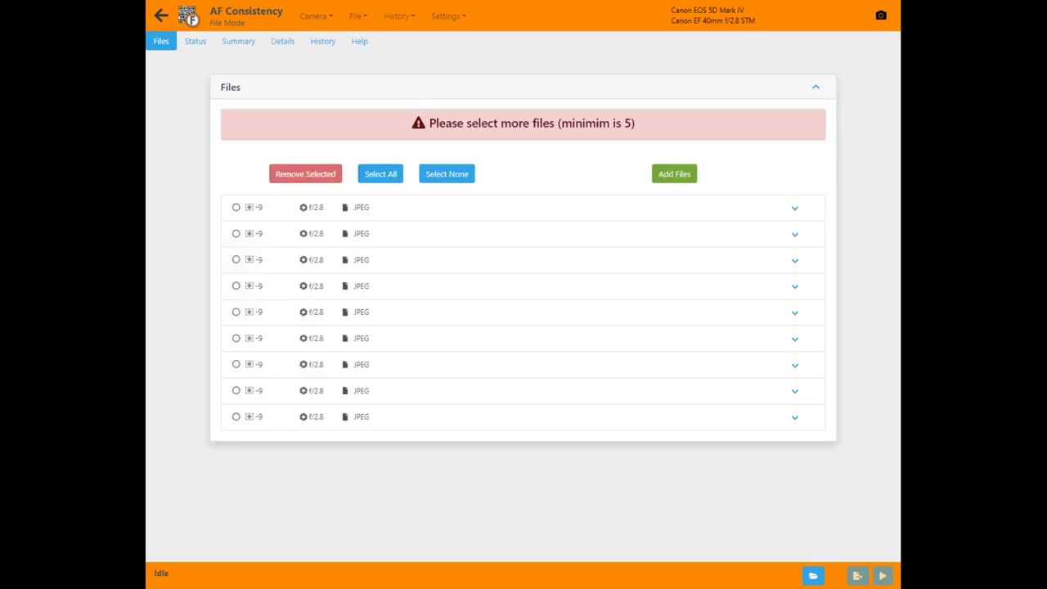
{"action": "left_click", "coordinate": [795, 261]}
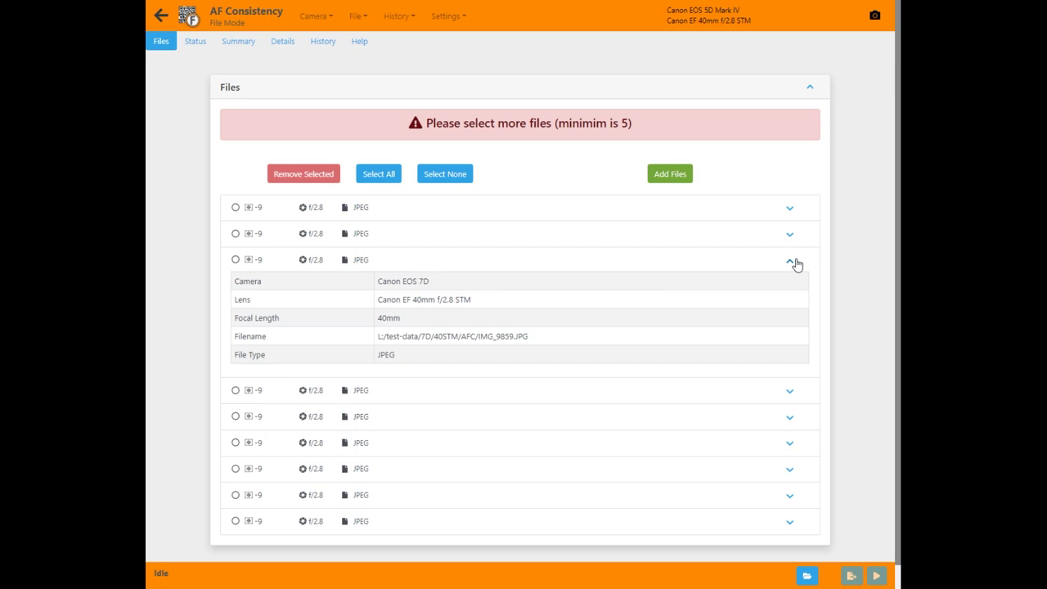
{"action": "left_click", "coordinate": [793, 263]}
Include all nine loaded files and run the file-mode AF Consistency test
{"action": "left_click", "coordinate": [236, 208]}
{"action": "left_click", "coordinate": [235, 234]}
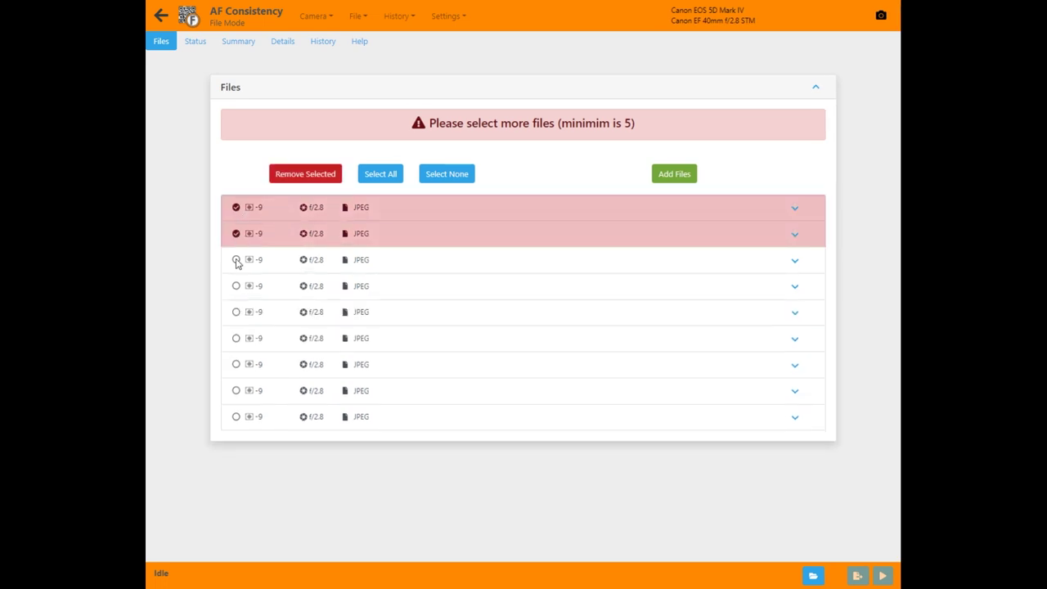
{"action": "left_click", "coordinate": [236, 260]}
{"action": "left_click", "coordinate": [235, 286]}
{"action": "left_click", "coordinate": [236, 312]}
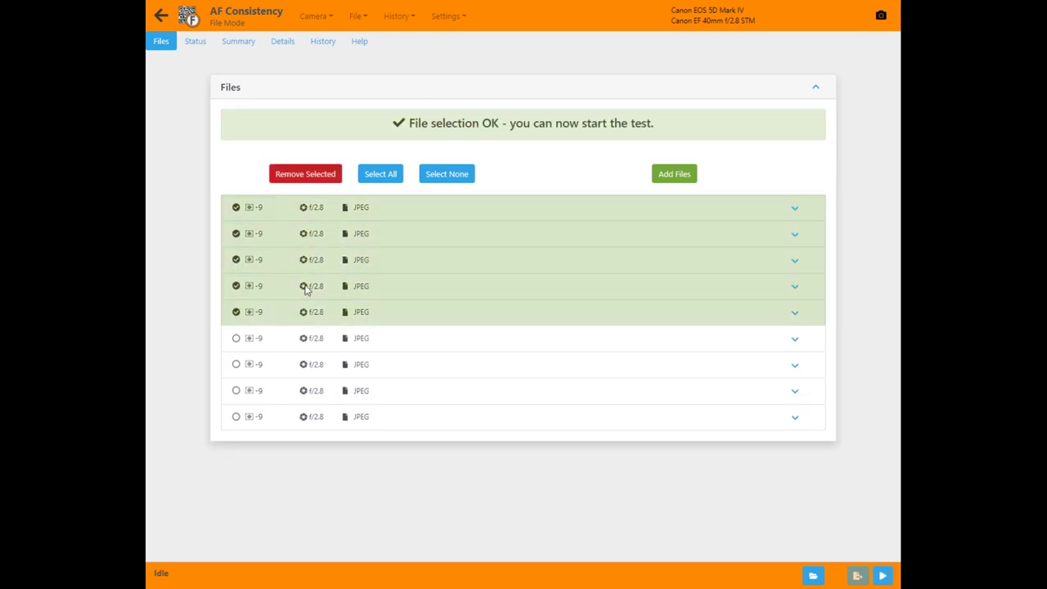
{"action": "left_click", "coordinate": [381, 173]}
{"action": "left_click", "coordinate": [883, 576]}
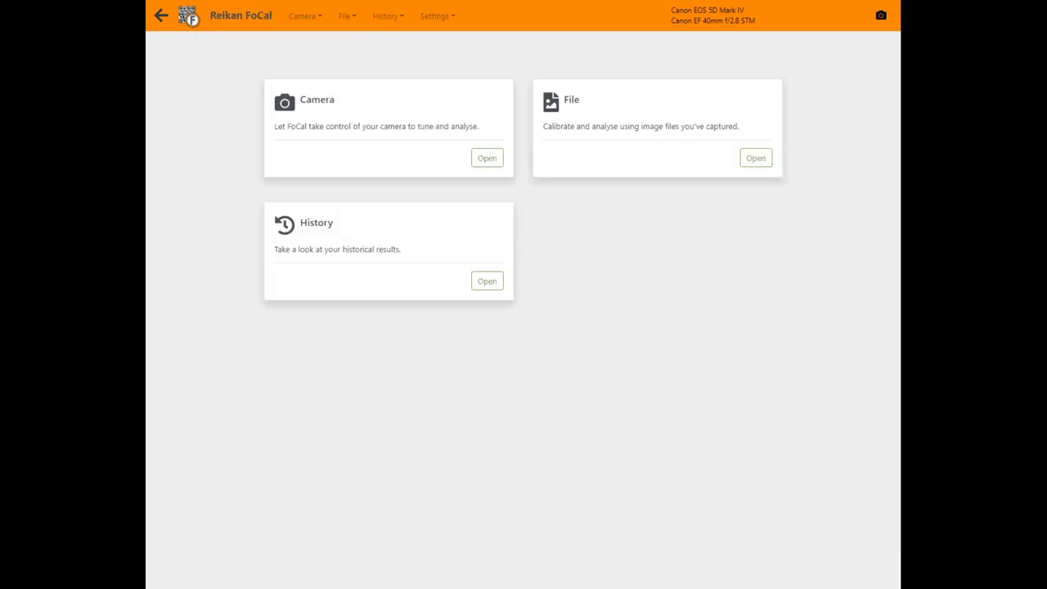
Open History and filter the camera list to the Canon EOS 5D Mark IV
{"action": "left_click", "coordinate": [487, 281]}
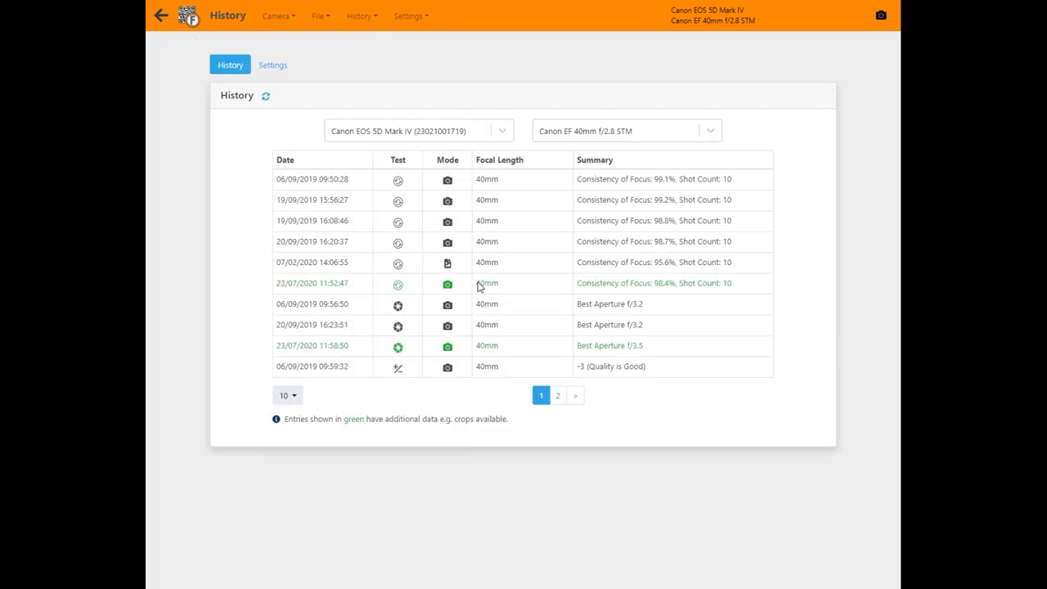
{"action": "left_click", "coordinate": [498, 133]}
{"action": "left_click", "coordinate": [409, 243]}
{"action": "left_click", "coordinate": [640, 133]}
{"action": "left_click", "coordinate": [393, 134]}
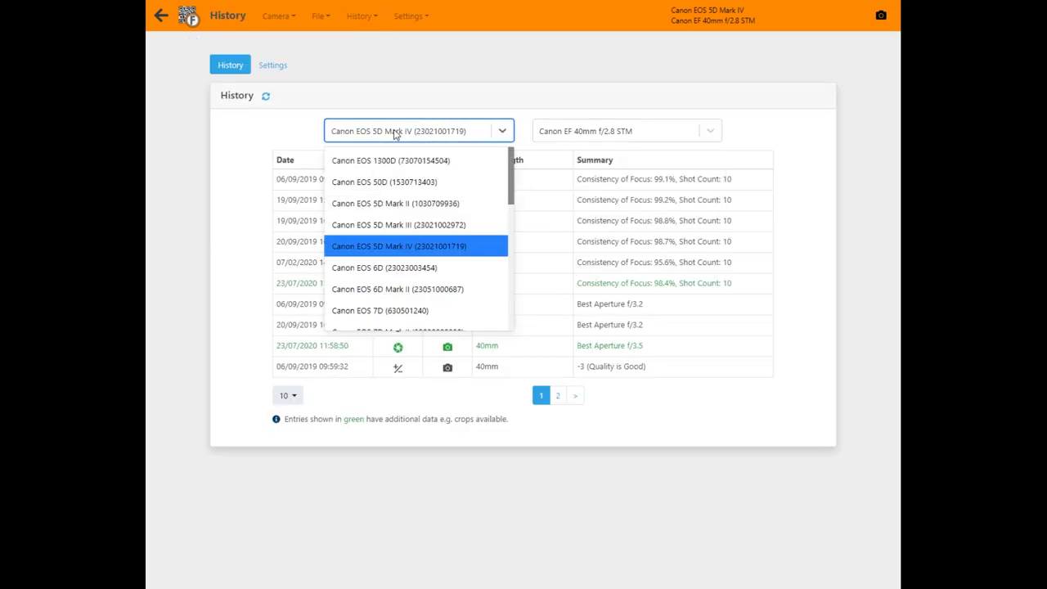
{"action": "type", "text": "5D"}
{"action": "key", "text": "BackSpace"}
{"action": "type", "text": "D"}
{"action": "left_click", "coordinate": [422, 206]}
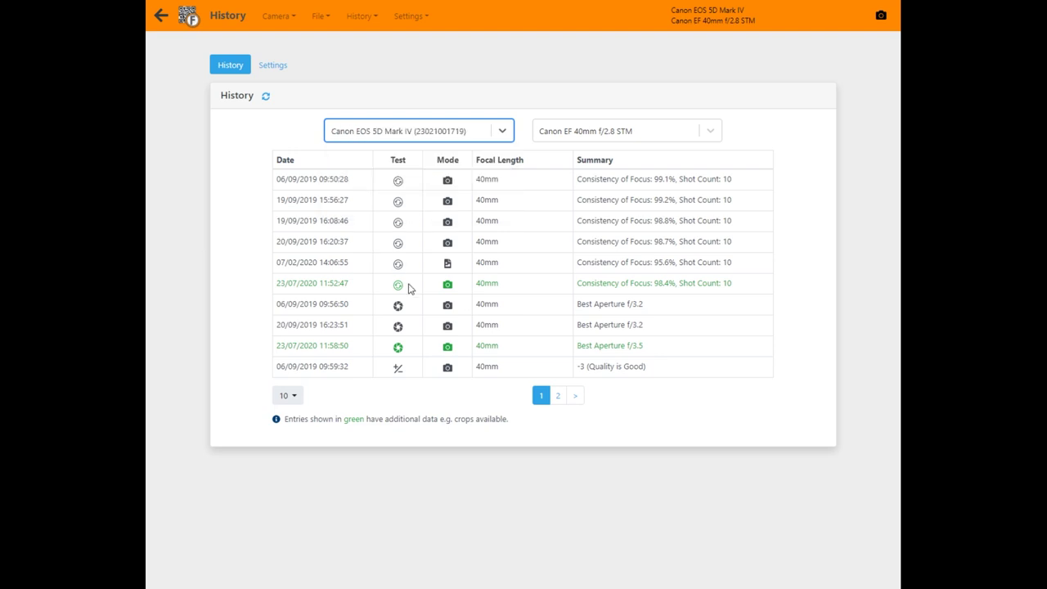
Open the 23/07/2020 11:52:47 AF Consistency entry and review its detailed results
{"action": "left_click", "coordinate": [409, 286]}
{"action": "left_click", "coordinate": [791, 547]}
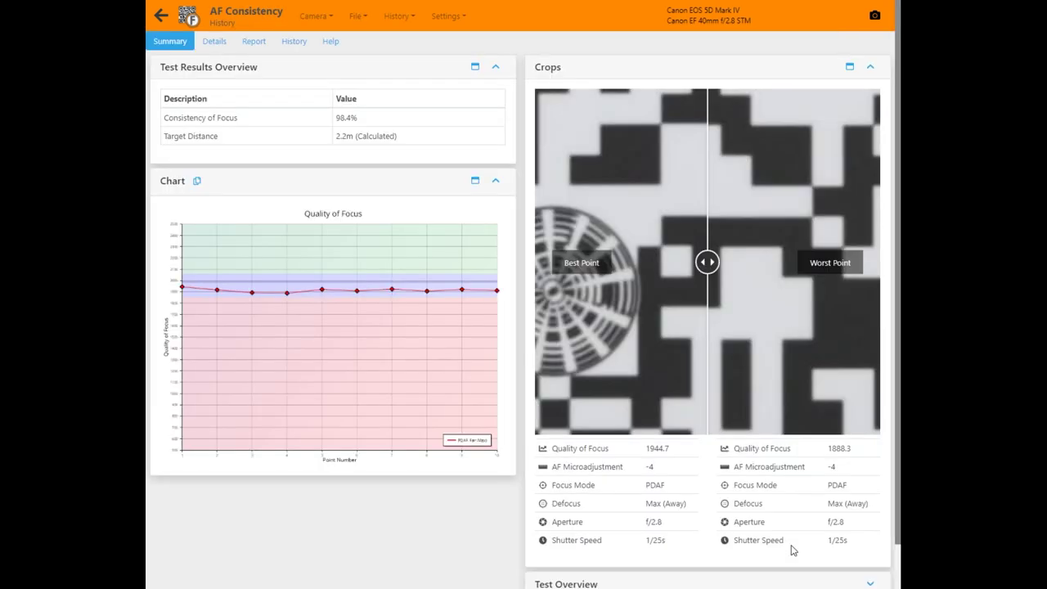
{"action": "left_click", "coordinate": [215, 41]}
{"action": "scroll", "coordinate": [568, 243], "scroll_direction": "down", "scroll_amount": 10}
{"action": "scroll", "coordinate": [626, 376], "scroll_direction": "up", "scroll_amount": 15}
Find the MultiTest result on page two of All History, then revisit AF Consistency
{"action": "left_click", "coordinate": [397, 15]}
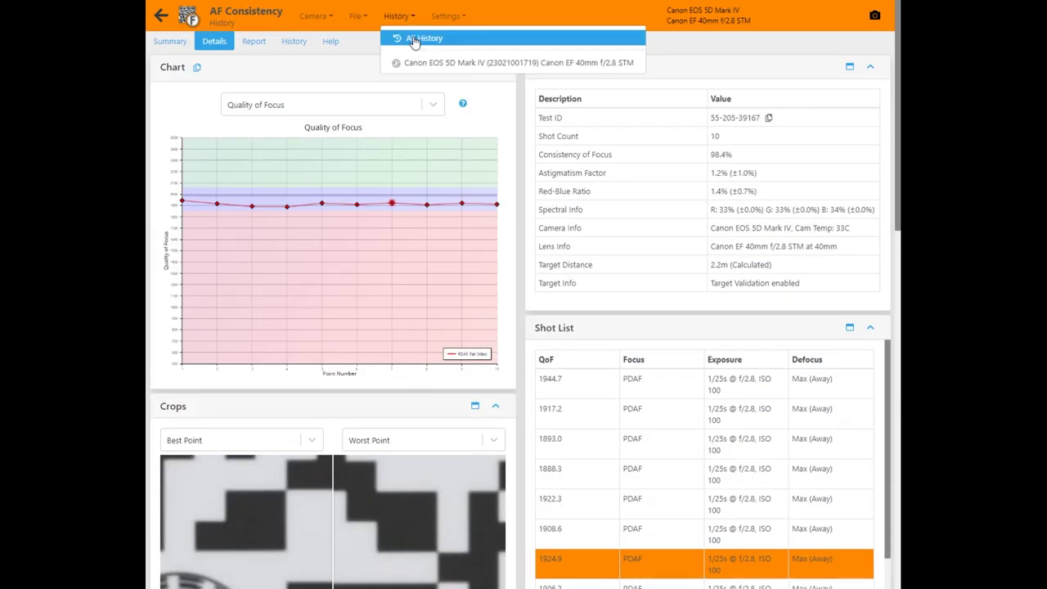
{"action": "left_click", "coordinate": [414, 41]}
{"action": "left_click", "coordinate": [556, 395]}
{"action": "left_click", "coordinate": [402, 204]}
{"action": "left_click", "coordinate": [214, 41]}
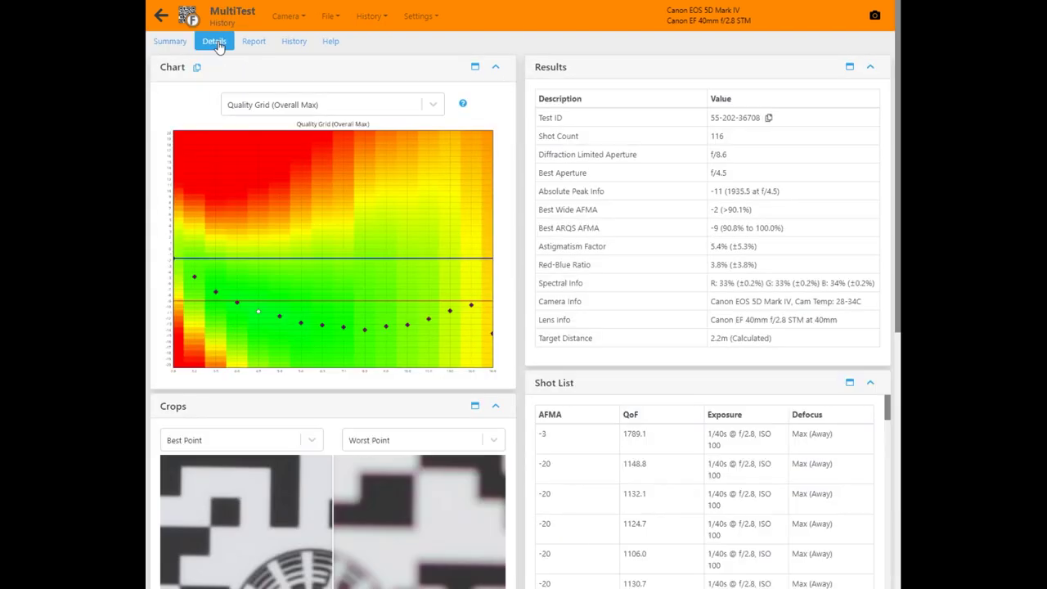
{"action": "left_click", "coordinate": [372, 15]}
{"action": "left_click", "coordinate": [381, 76]}
Check camera-mode AF Consistency status, Calibration settings and Calibration Check summary, then MultiTest results
{"action": "left_click", "coordinate": [314, 17]}
{"action": "left_click", "coordinate": [317, 35]}
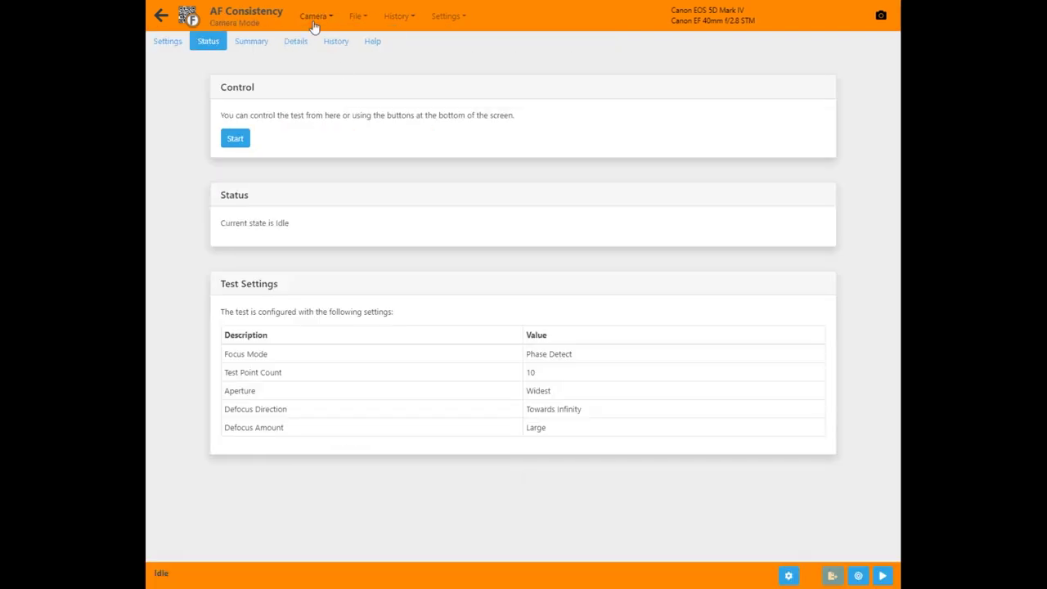
{"action": "left_click", "coordinate": [314, 17]}
{"action": "left_click", "coordinate": [330, 49]}
{"action": "left_click", "coordinate": [297, 16]}
{"action": "left_click", "coordinate": [362, 41]}
{"action": "left_click", "coordinate": [406, 16]}
{"action": "left_click", "coordinate": [437, 63]}
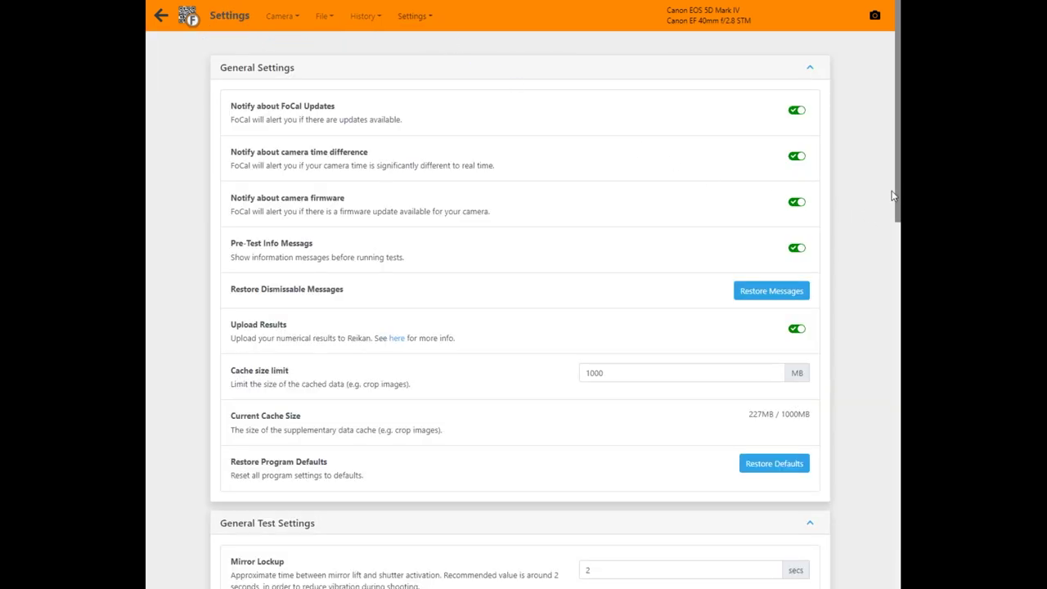
{"action": "left_click_drag", "start_coordinate": [892, 195], "coordinate": [892, 559]}
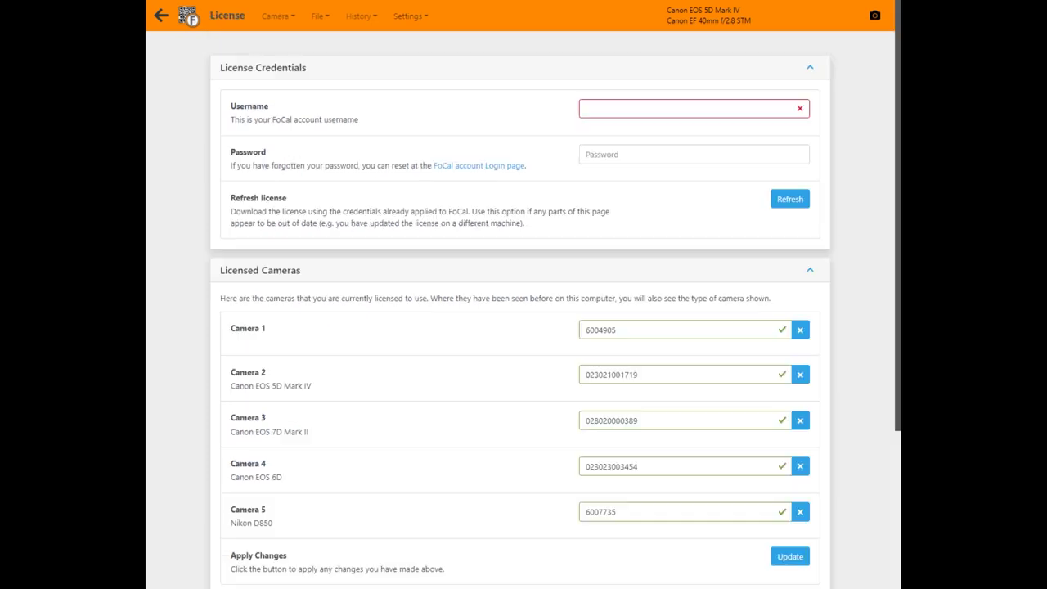
Scroll down to the Licensed Cameras section showing five accepted cameras
{"action": "scroll", "coordinate": [523, 294], "scroll_direction": "down", "scroll_amount": 3}
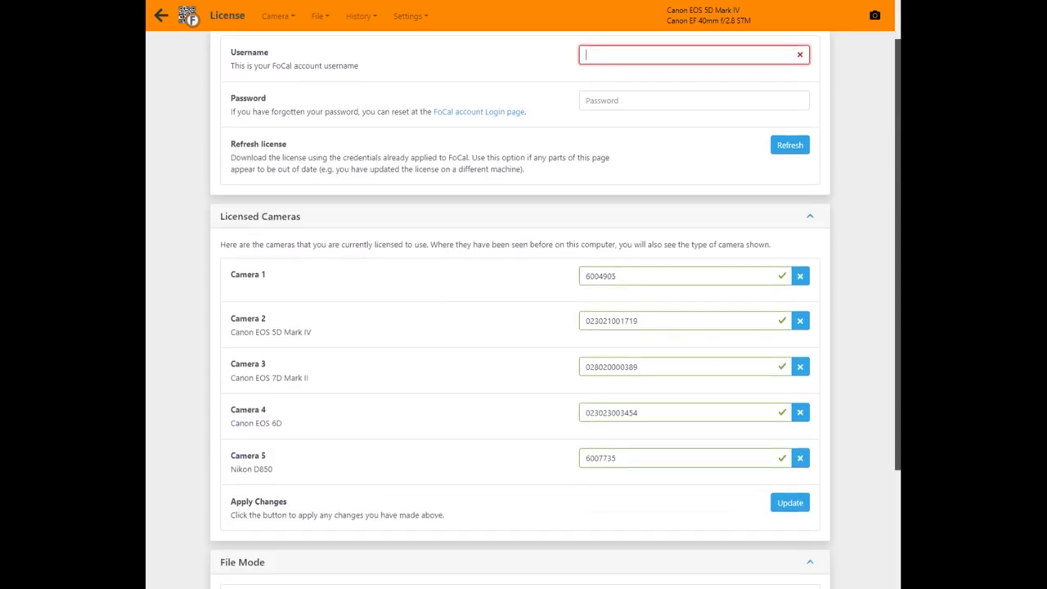